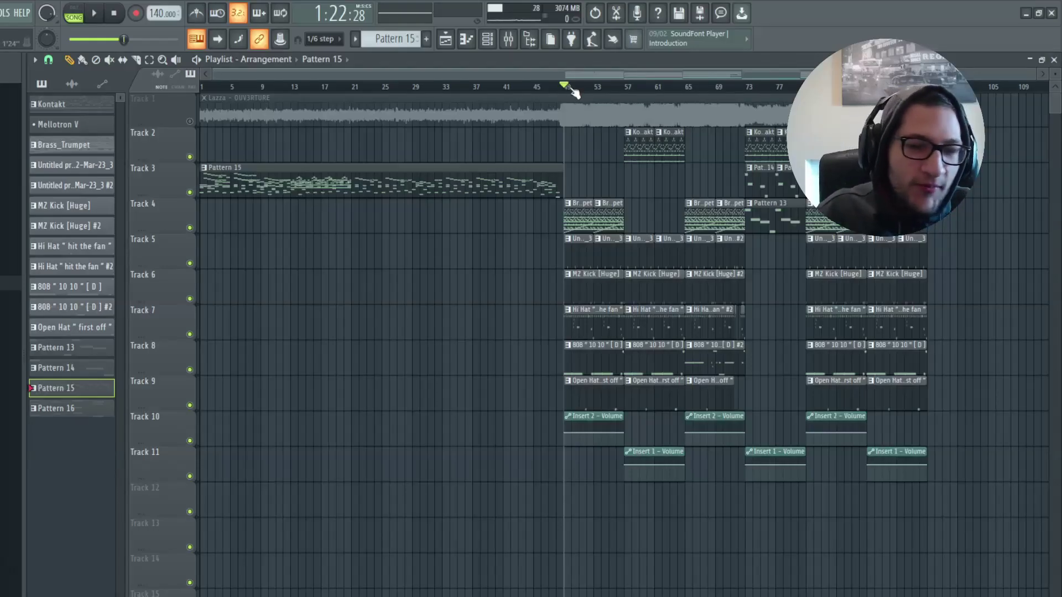
Rewind the song to the start and examine the notes of the Pattern 15 clip on Track 3.
left_click_drag(575, 93, 201, 129)
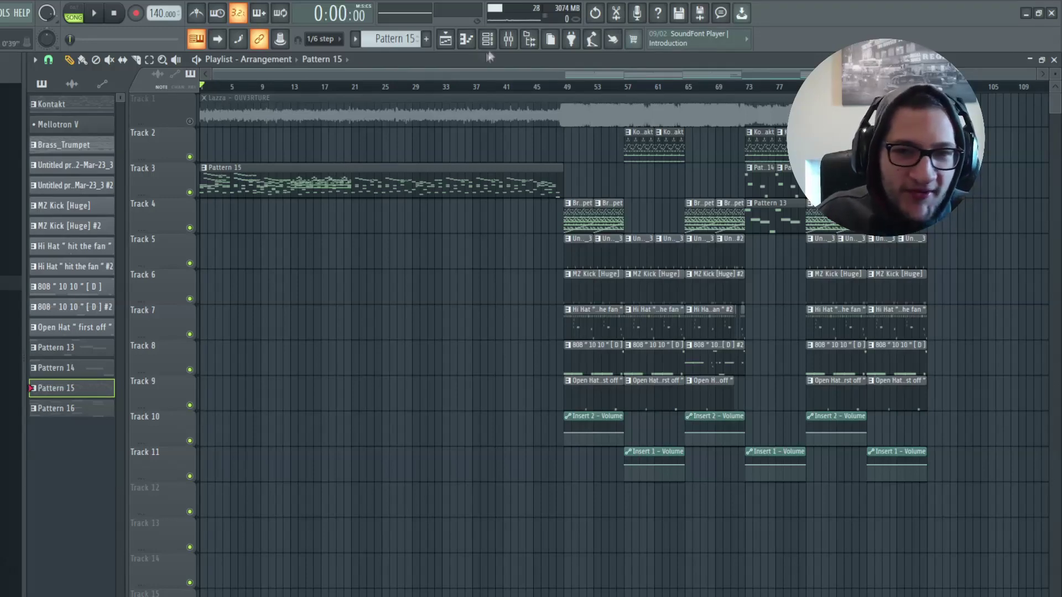
double_click(311, 186)
scroll(275, 234, "down", 5)
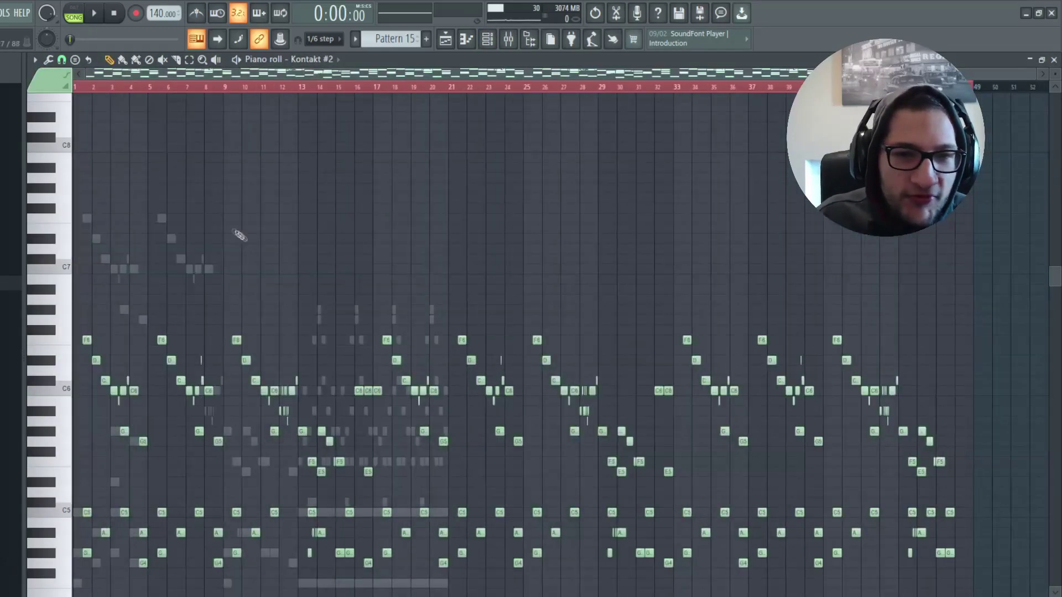
scroll(79, 188, "up", 3, "ctrl")
scroll(79, 188, "up", 3, "ctrl")
scroll(108, 139, "up", 2)
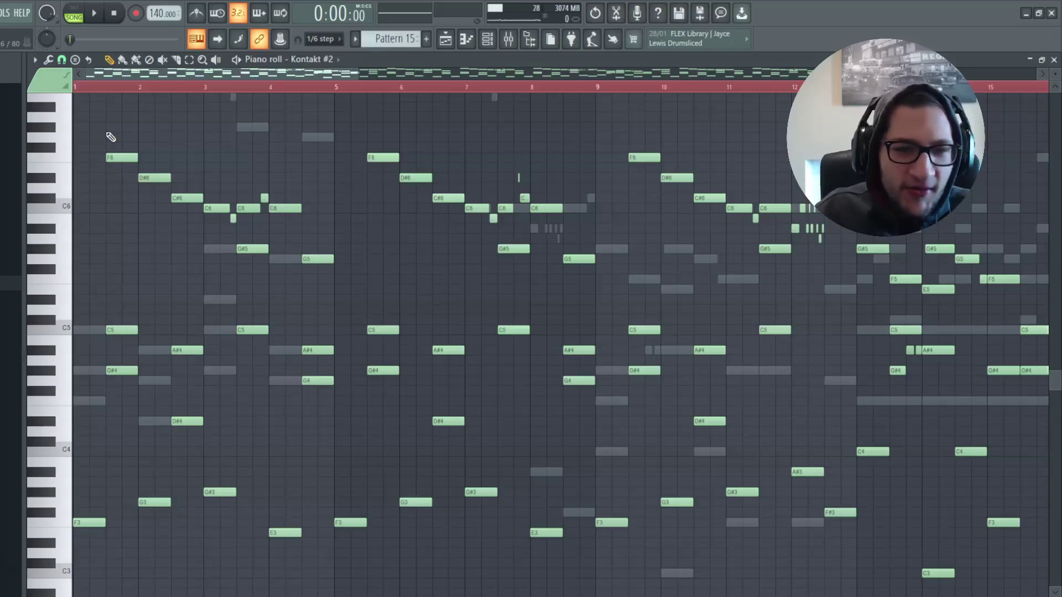
left_click(445, 41)
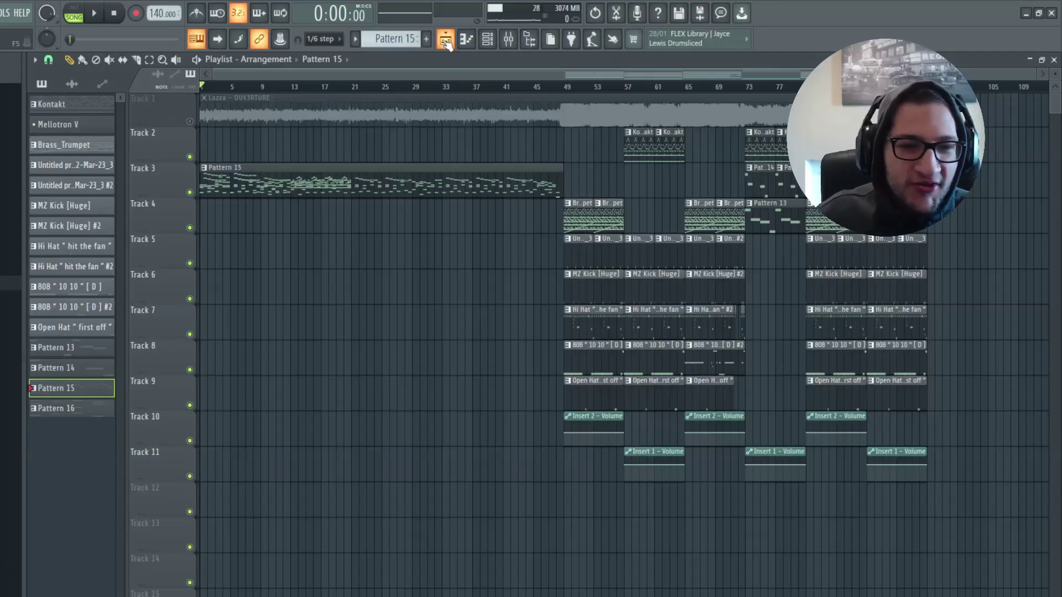
Place the playhead where the drum section starts near bar 49, and return it to the song start.
left_click(563, 92)
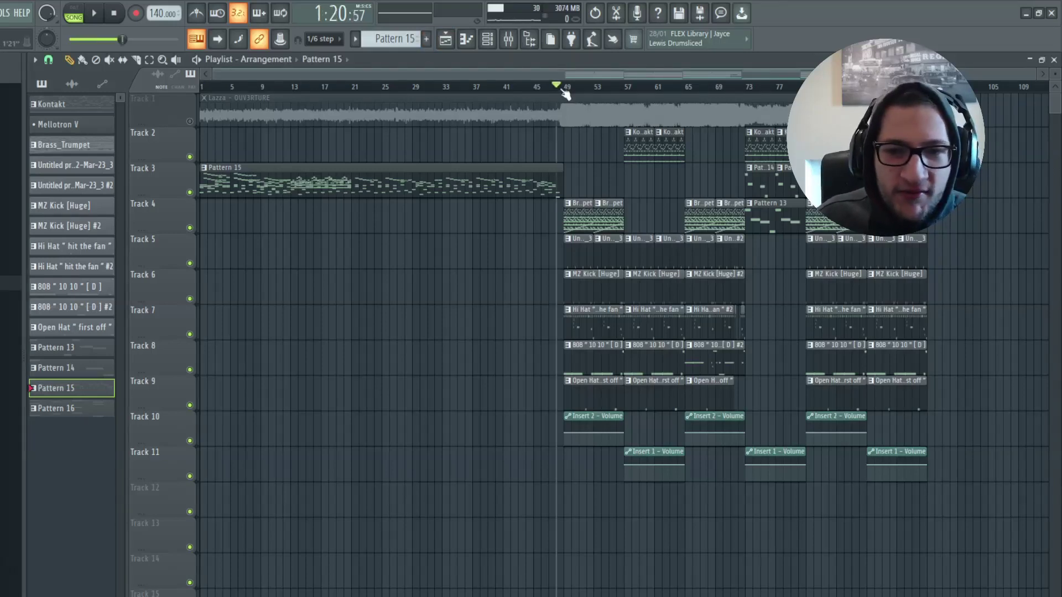
left_click(568, 92)
key("Home")
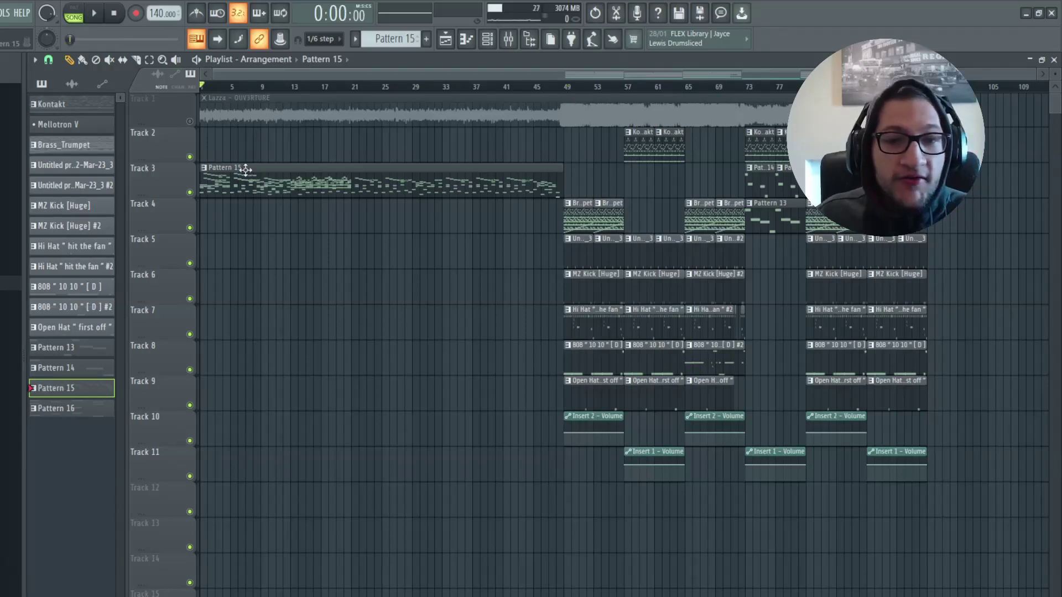
Open the Kontakt #2 notes of Pattern 15 and highlight the upper melody across bars 1 to 12.
left_click(487, 38)
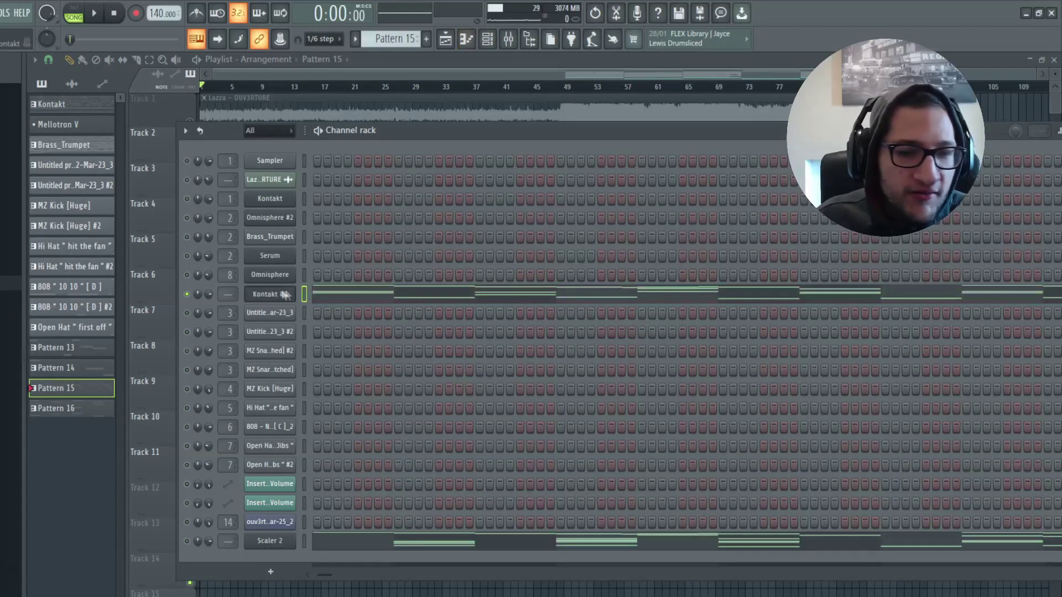
left_click(331, 294)
key("space")
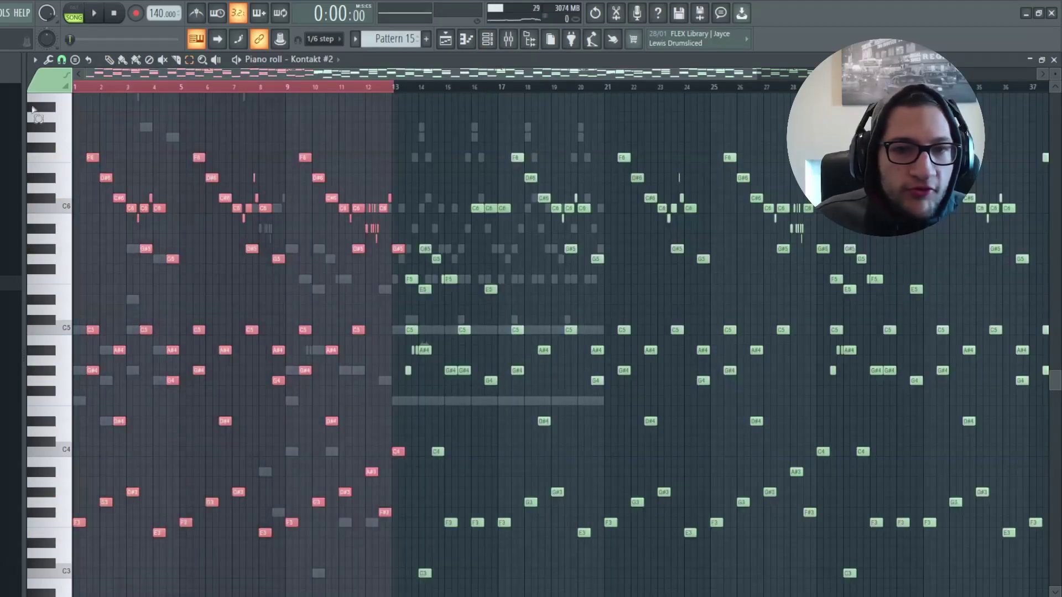
left_click_drag(90, 123, 391, 264)
Highlight the short variation notes at the end of bar 7 and the quick run of melody notes in bar 12.
left_click_drag(271, 224, 253, 161)
left_click_drag(354, 185, 381, 238)
scroll(381, 237, "up", 2)
left_click_drag(368, 193, 381, 244)
mouse_move(369, 194)
left_mouse_down()
mouse_move(381, 244)
mouse_move(320, 172)
left_mouse_up()
scroll(380, 243, "up", 2)
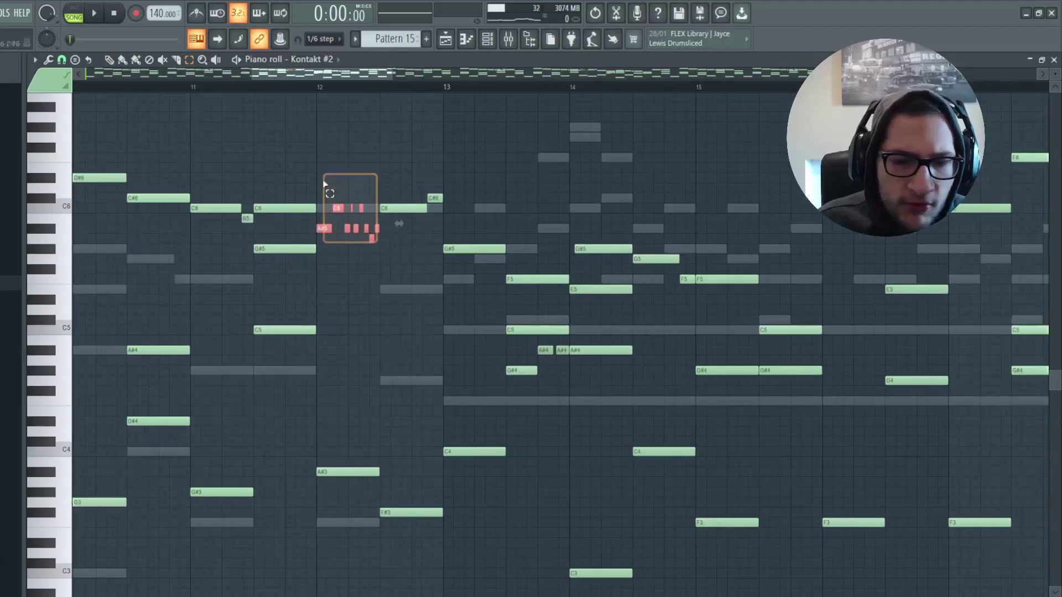
Highlight the A#3 and F#3 bass notes in bar 12 and the contrasting section across bars 13 to 16.
scroll(340, 287, "up", 1)
left_click_drag(498, 581, 366, 181)
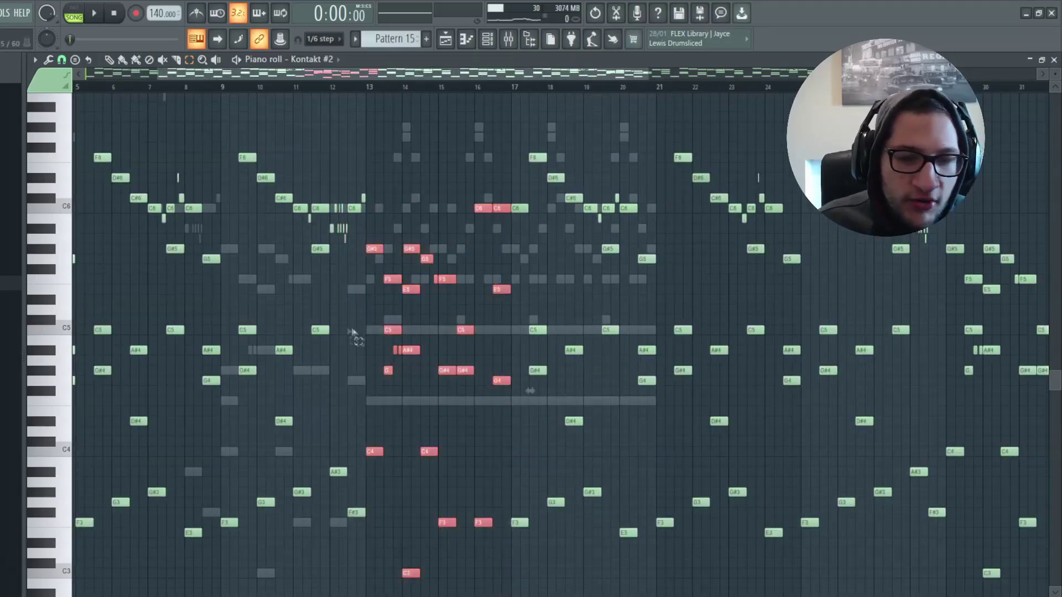
scroll(356, 337, "up", 3)
left_click_drag(323, 429, 325, 510)
left_click_drag(366, 467, 366, 529)
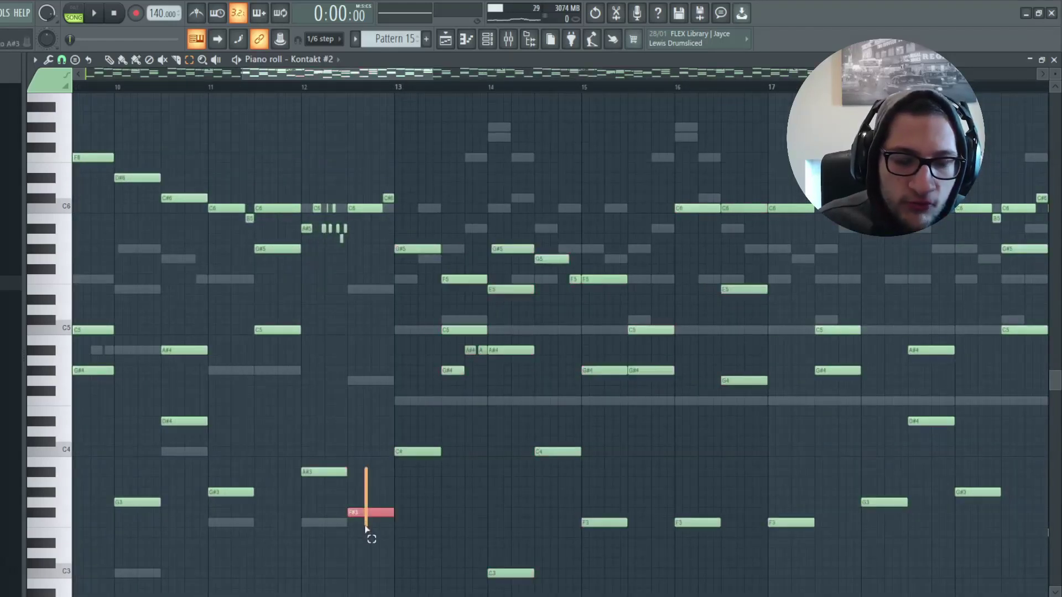
left_click_drag(401, 215, 729, 587)
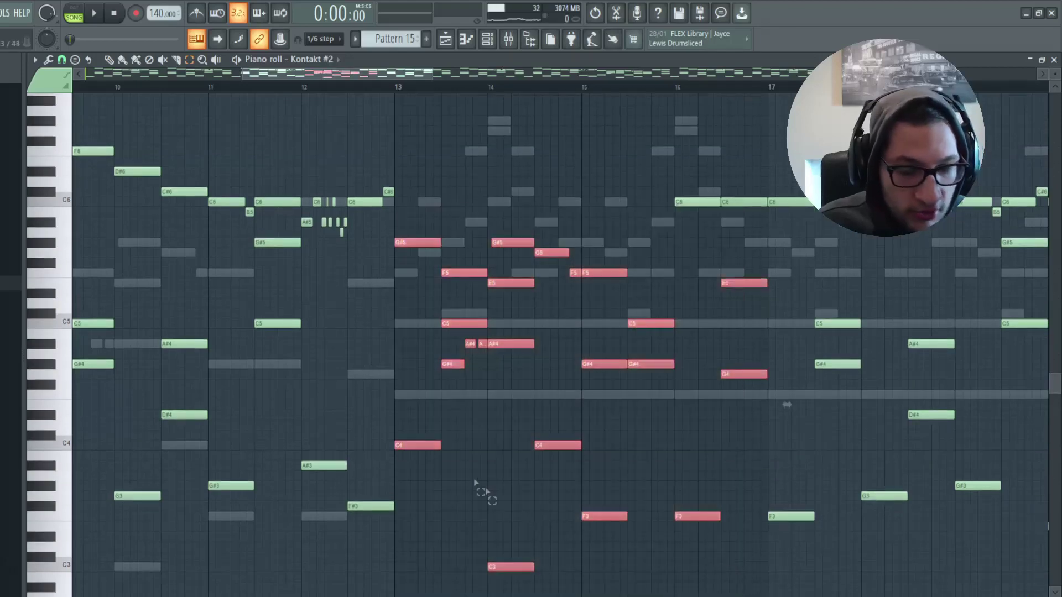
scroll(496, 501, "down", 5)
scroll(521, 405, "left", 1)
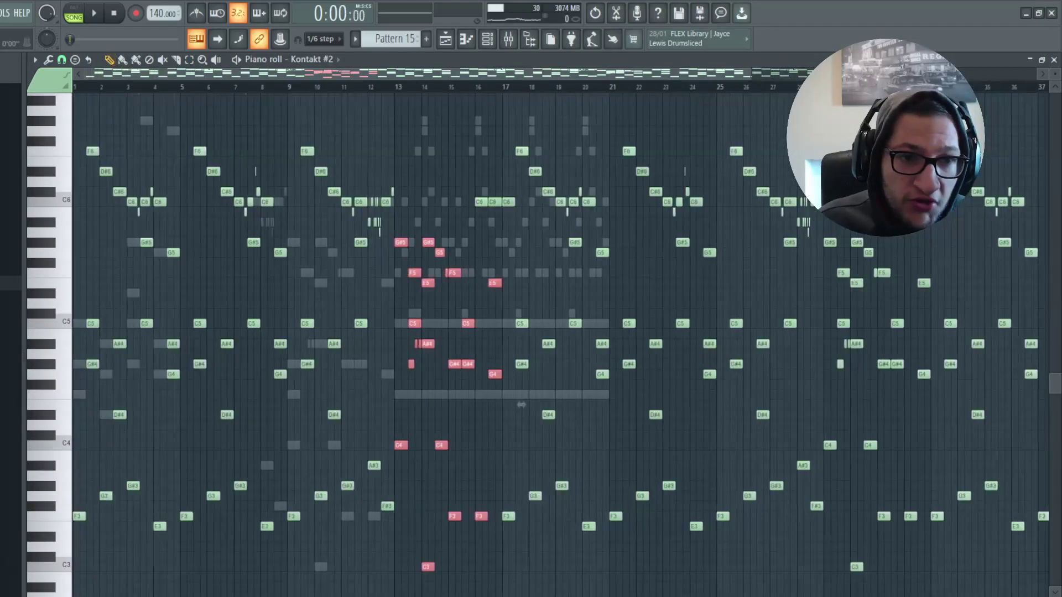
Open the Scaler 2 channel's plugin and audition its detected F min and Eb maj / G chords.
key("F6")
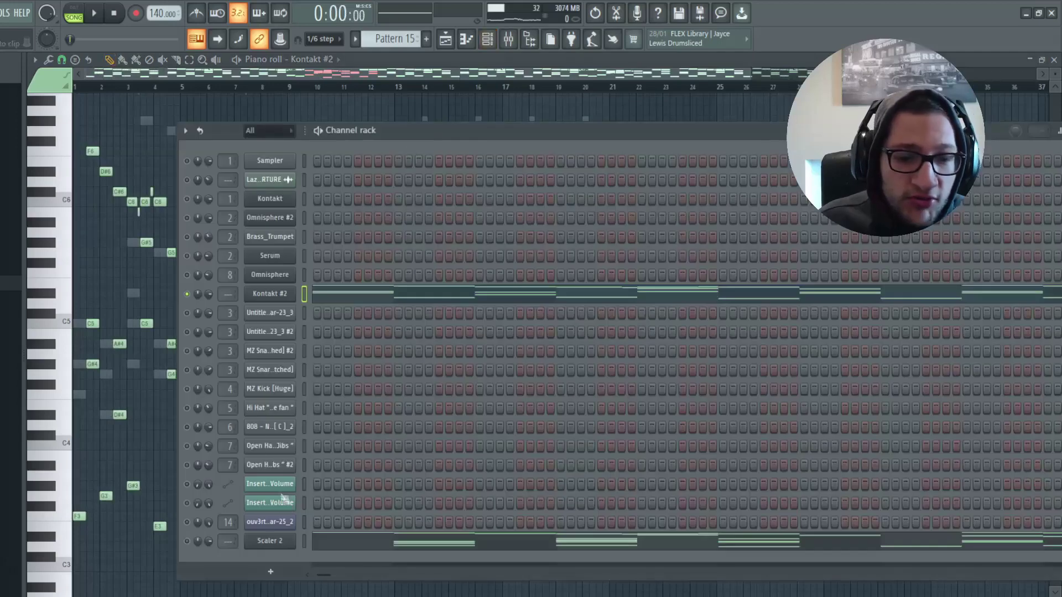
left_click(268, 545)
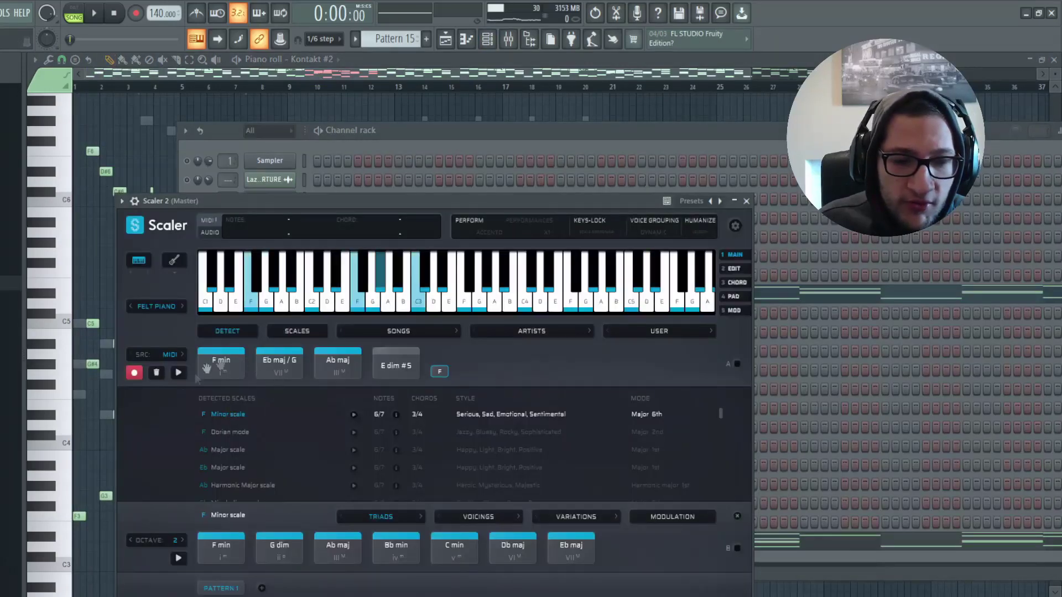
left_click(221, 375)
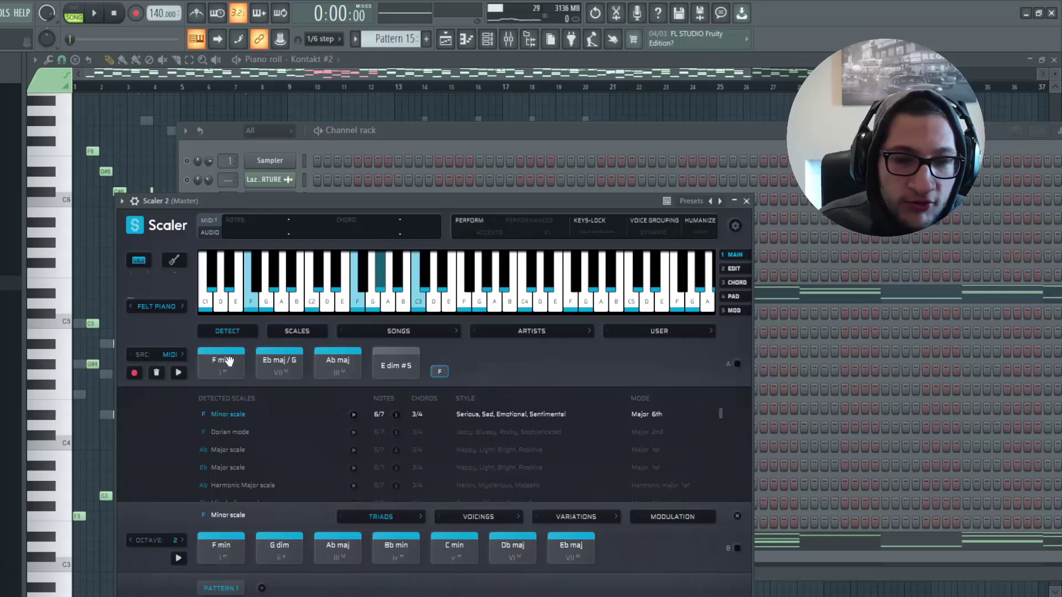
left_click(228, 360)
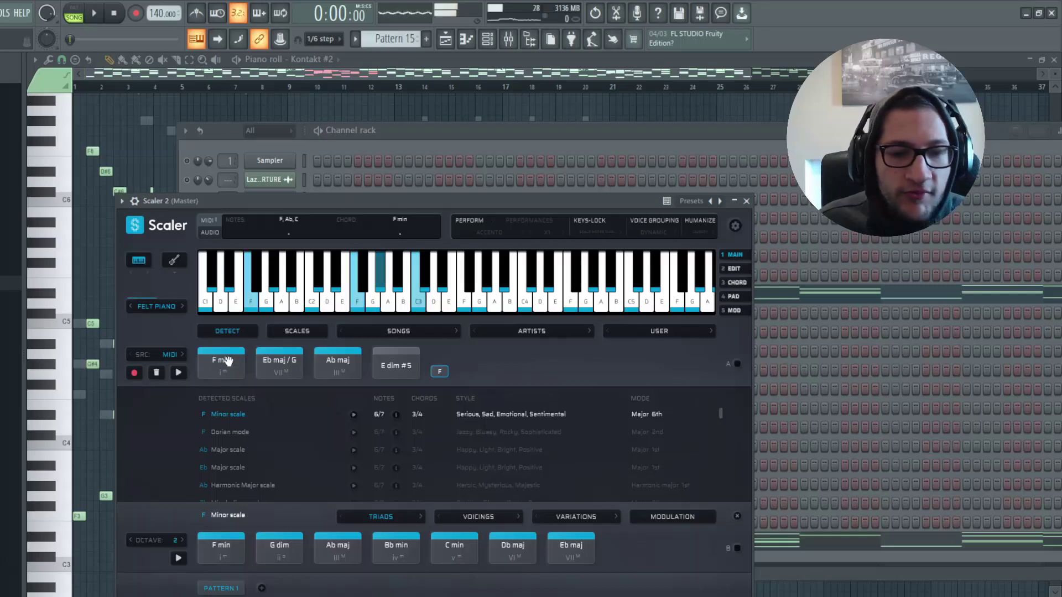
left_click(285, 371)
left_click(282, 362)
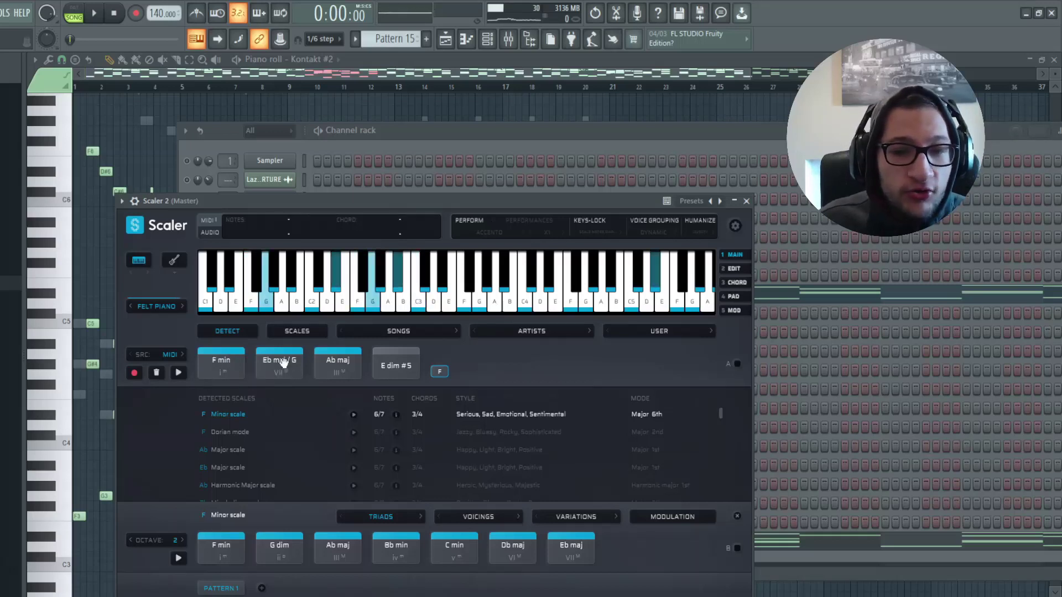
Try raising the G3 bass note in bar 2 of the Kontakt #2 notes by an octave, and undo the change.
left_click(80, 91)
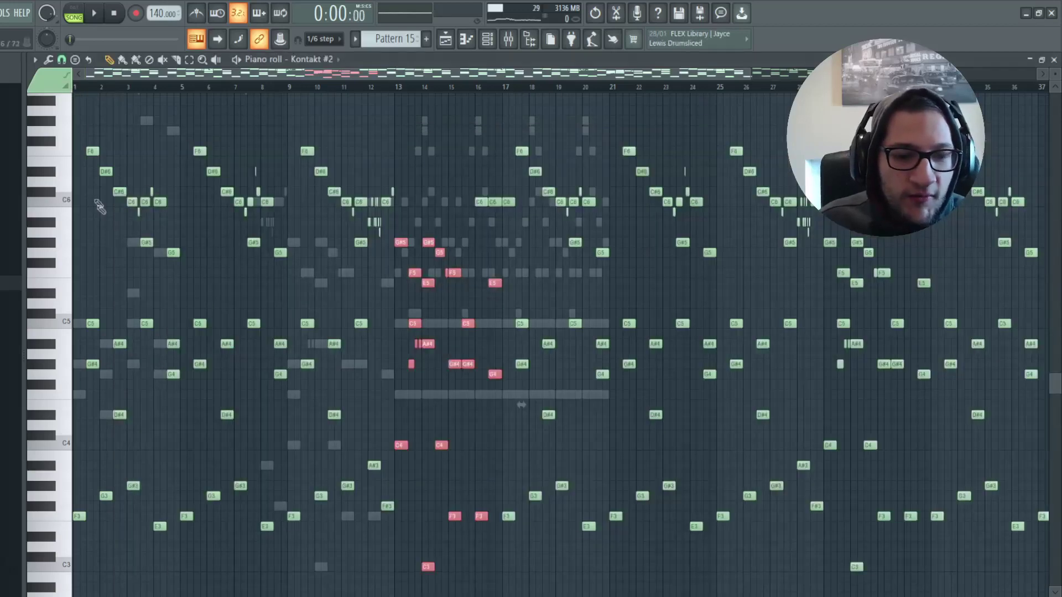
scroll(100, 206, "up", 5, "ctrl")
scroll(166, 156, "down", 1)
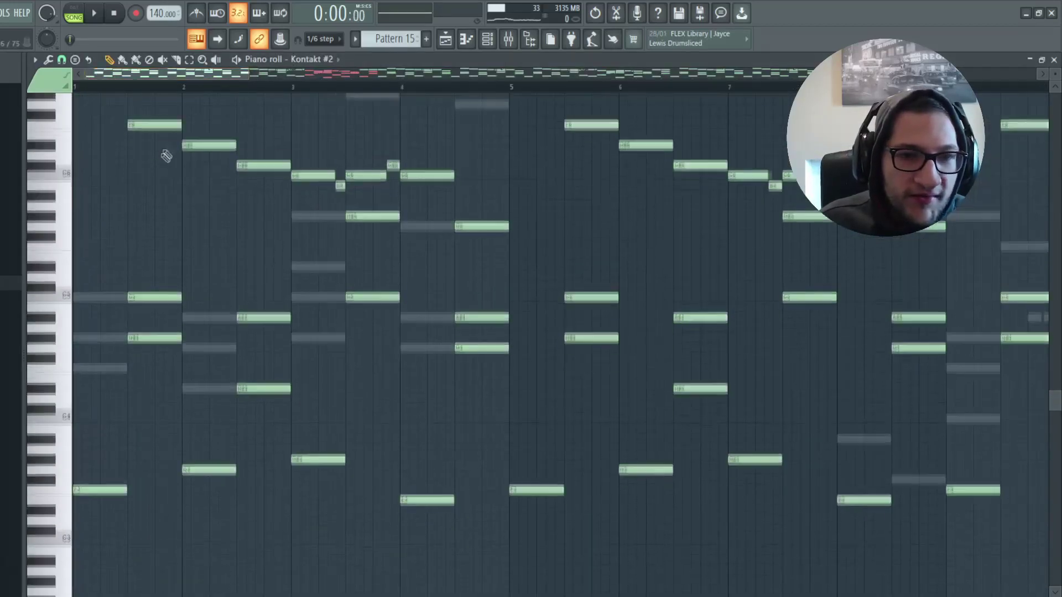
left_click_drag(213, 431, 303, 493)
left_click_drag(224, 400, 198, 495)
key("ctrl+Up")
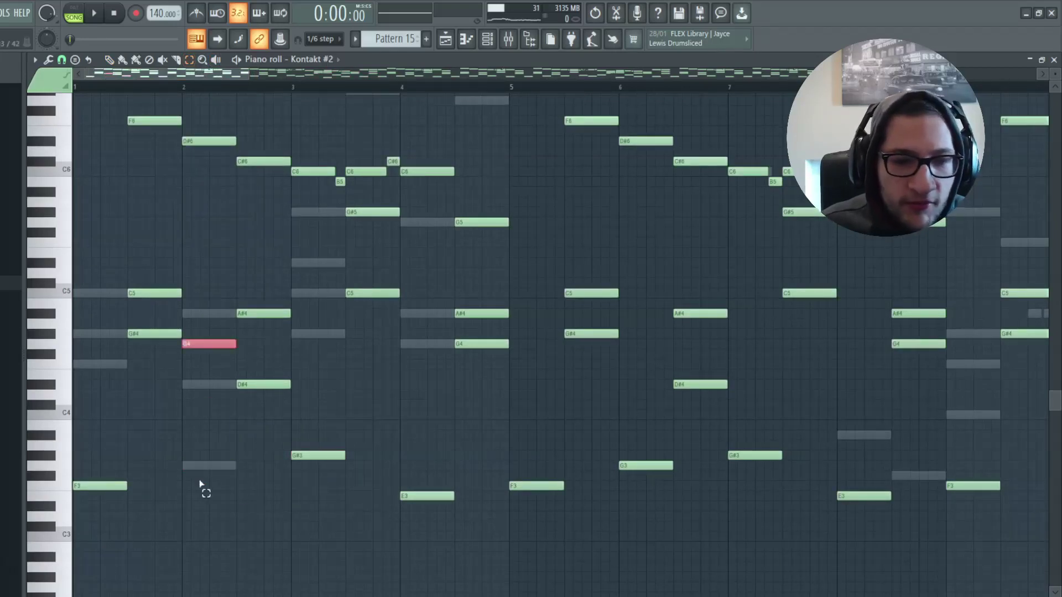
left_click_drag(246, 370, 252, 393)
key("ctrl+z")
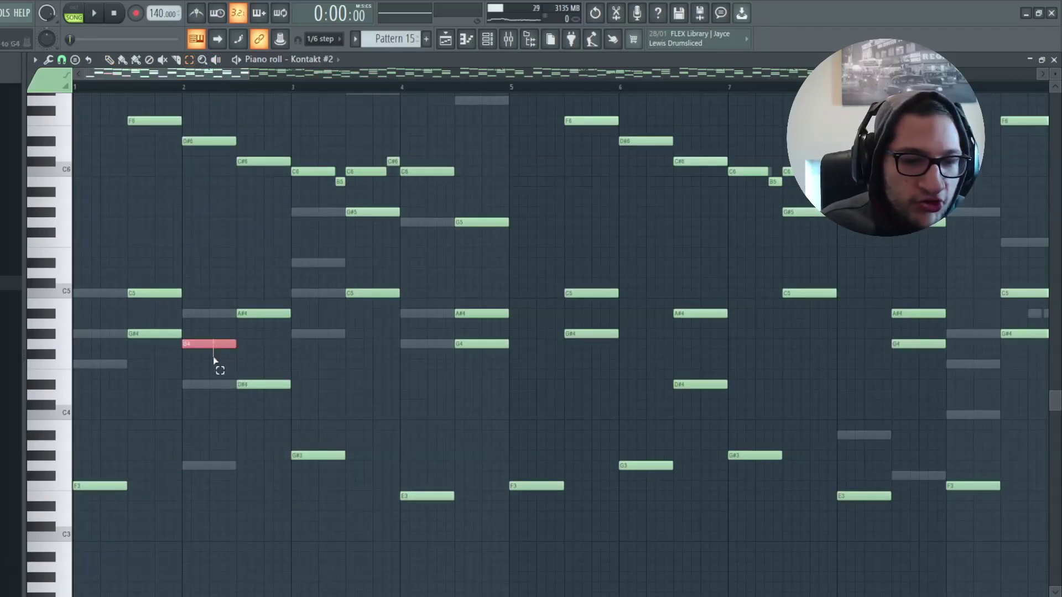
key("ctrl+z")
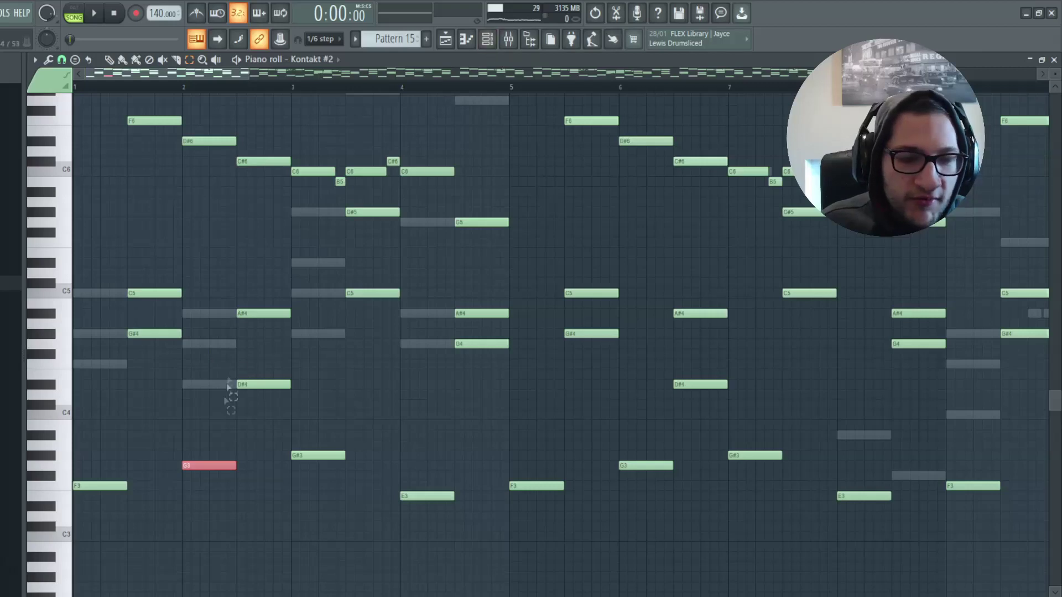
left_click_drag(211, 431, 247, 480)
Audition the detected F min, Eb maj / G and Ab maj chords in Scaler 2, along with triads of the F minor scale.
key("F6")
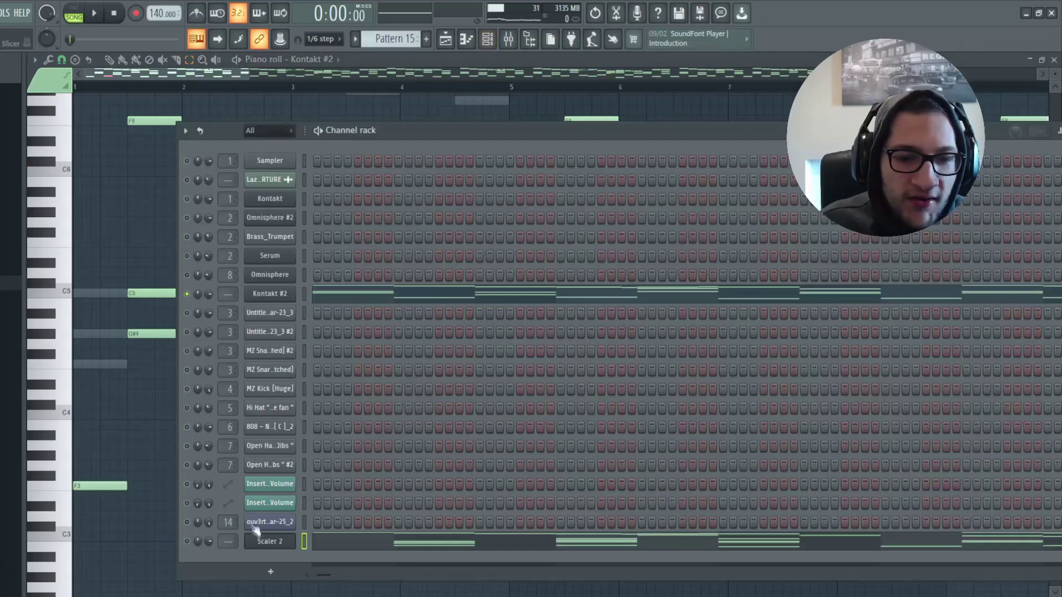
left_click(260, 545)
left_click(271, 362)
left_click(330, 357)
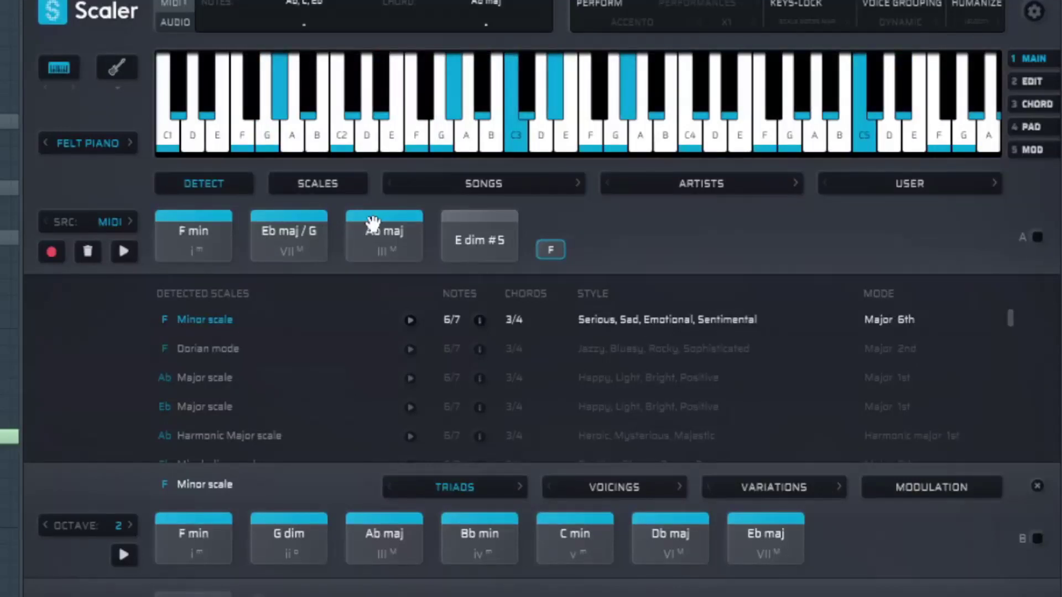
left_click(193, 232)
left_click(265, 232)
left_click(399, 234)
left_click(201, 232)
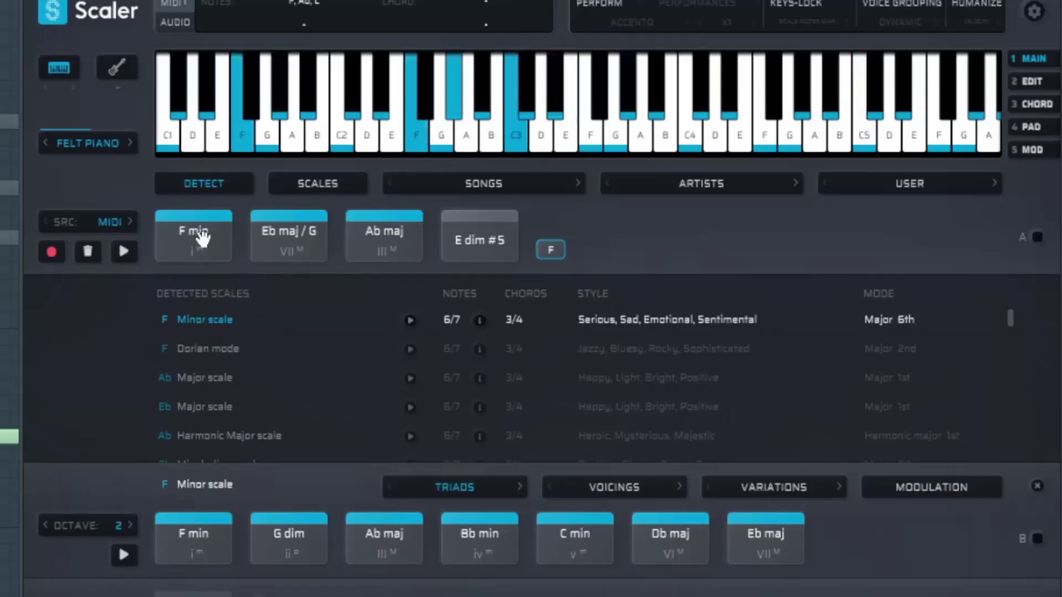
left_click(742, 530)
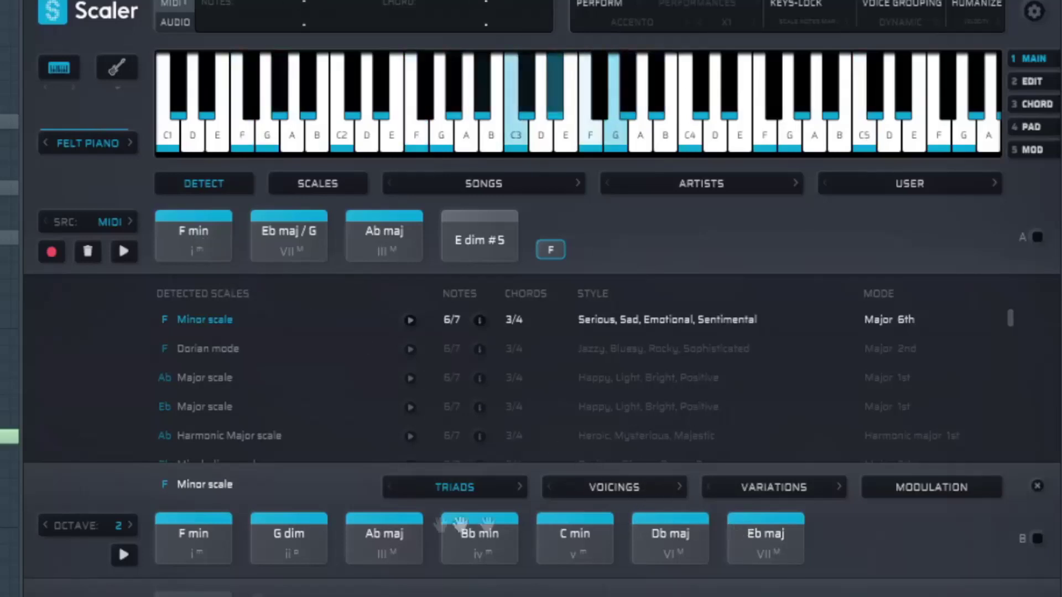
left_click(404, 525)
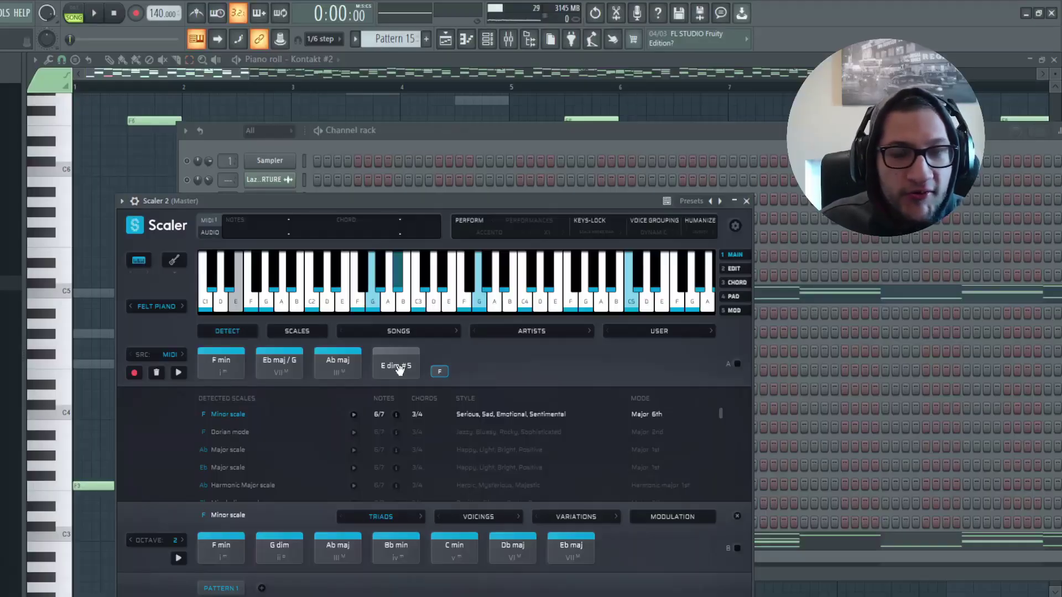
Try lowering the G5, A#4 and G4 notes in the second half of bar 4 by an octave, and raise them back.
left_click(189, 59)
left_click_drag(486, 189, 467, 379)
key("ctrl+Down")
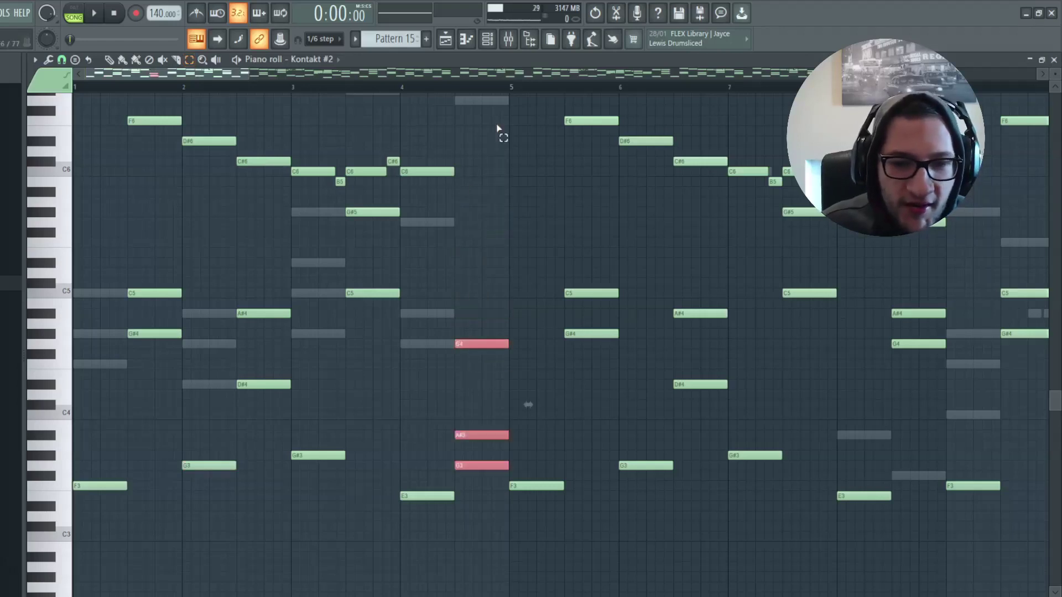
key("ctrl+Up")
Try the C6 melody note at the start of bar 4 in lower octaves, and return it to C6.
left_click(424, 171)
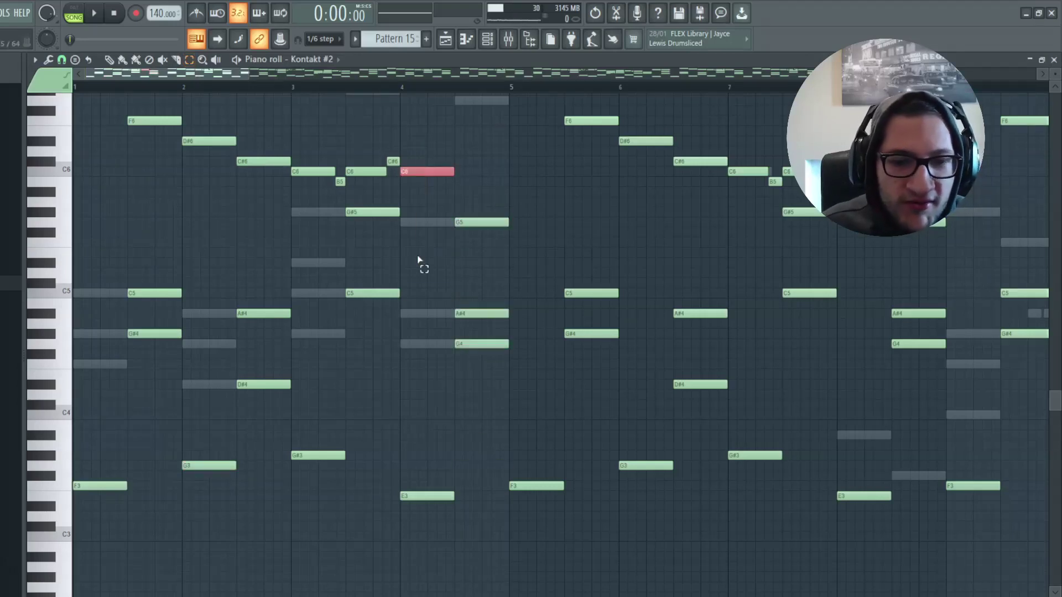
key("ctrl+Down")
key("ctrl+Down")
left_click_drag(395, 387, 447, 461)
key("ctrl+Down")
key("ctrl+Up")
key("ctrl+Up")
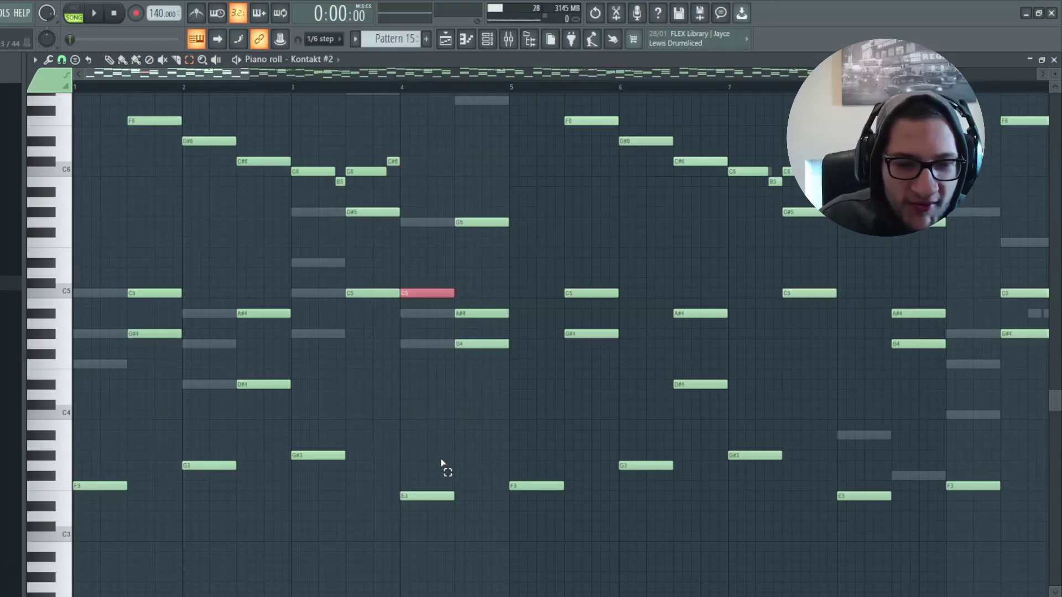
key("ctrl+Down")
key("ctrl+Up")
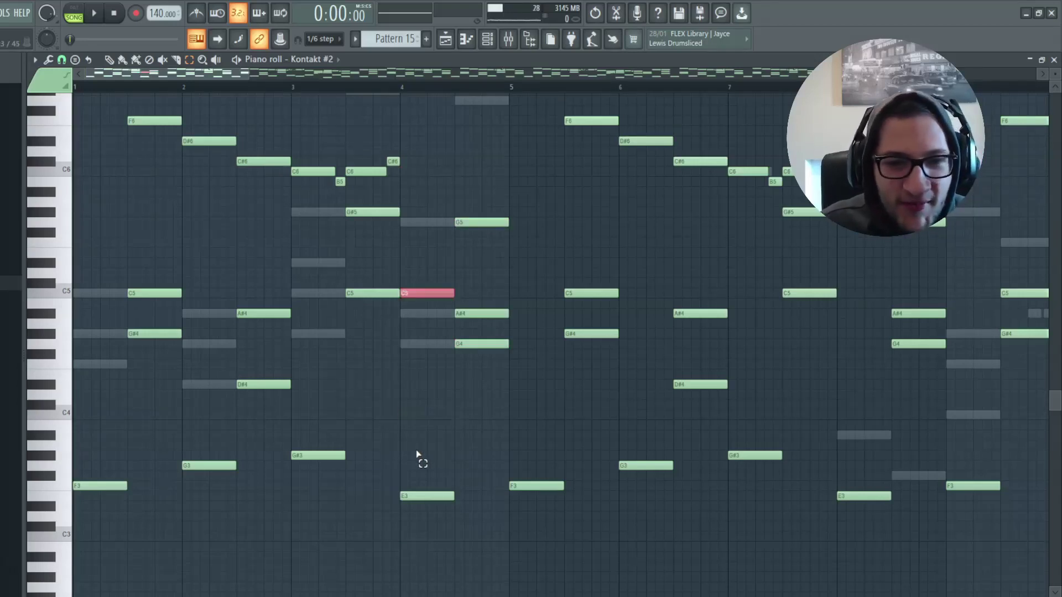
key("ctrl+Up")
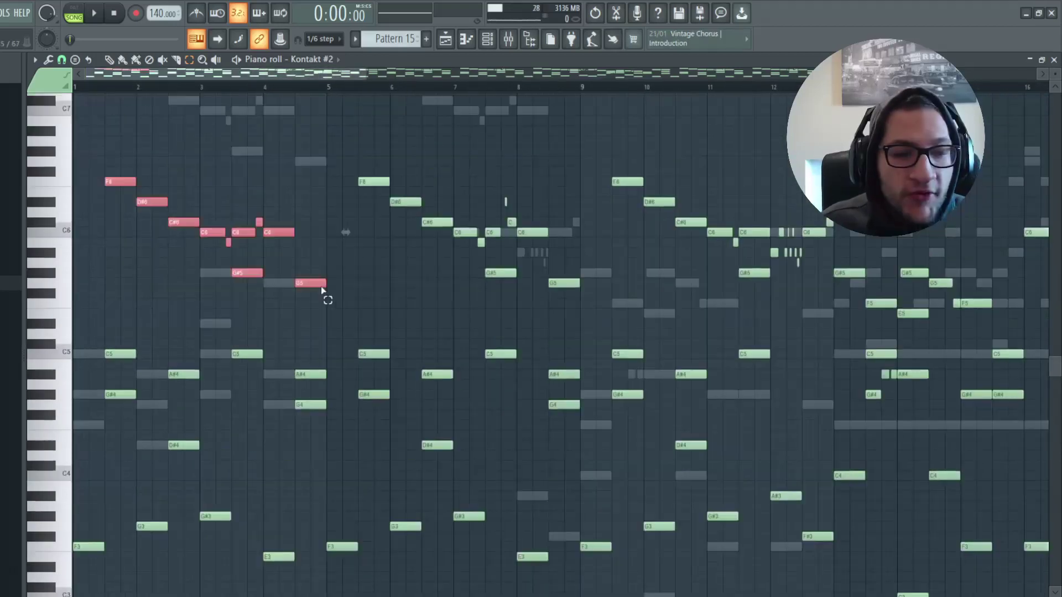
Lower the C#7 melody note in bar 2 of the Scaler 2 notes by two octaves to C#5.
key("ctrl+Down")
key("ctrl+Down")
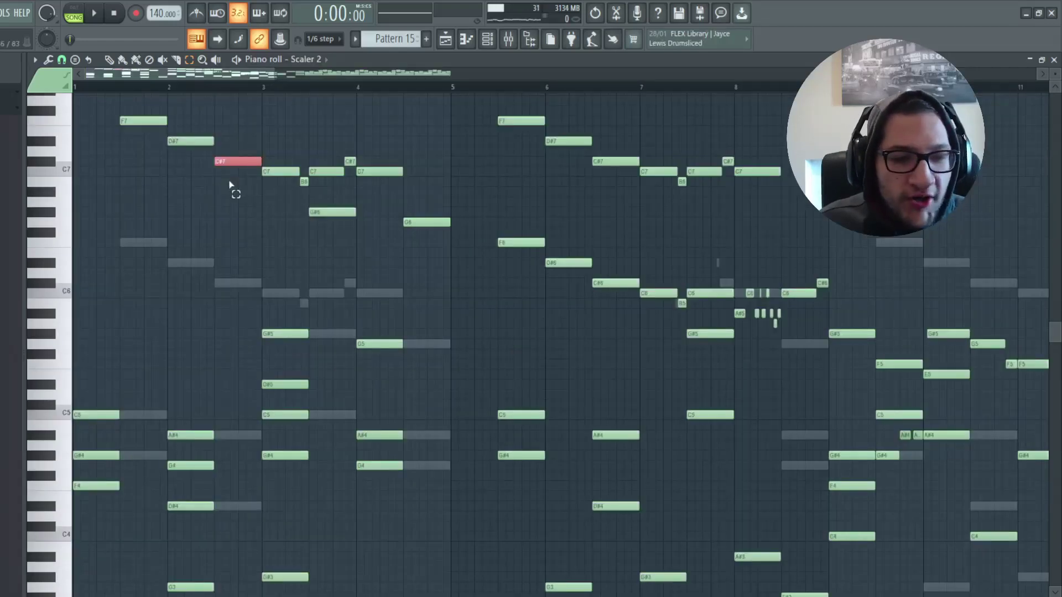
key("ctrl+Down")
key("ctrl+Down")
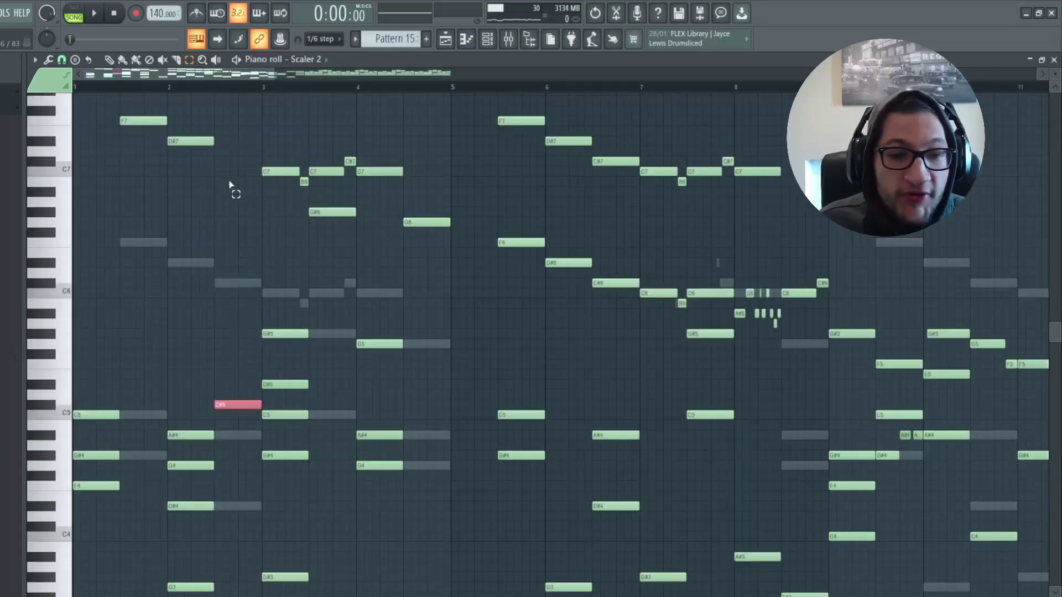
Move the C#5 melody note in bar 2 to the start of the bar, stacking it on the chord.
scroll(166, 379, "down", 5)
left_click_drag(190, 367, 190, 470)
left_click_drag(185, 260, 184, 367)
left_click_drag(186, 452, 180, 511)
left_click_drag(226, 327, 243, 259)
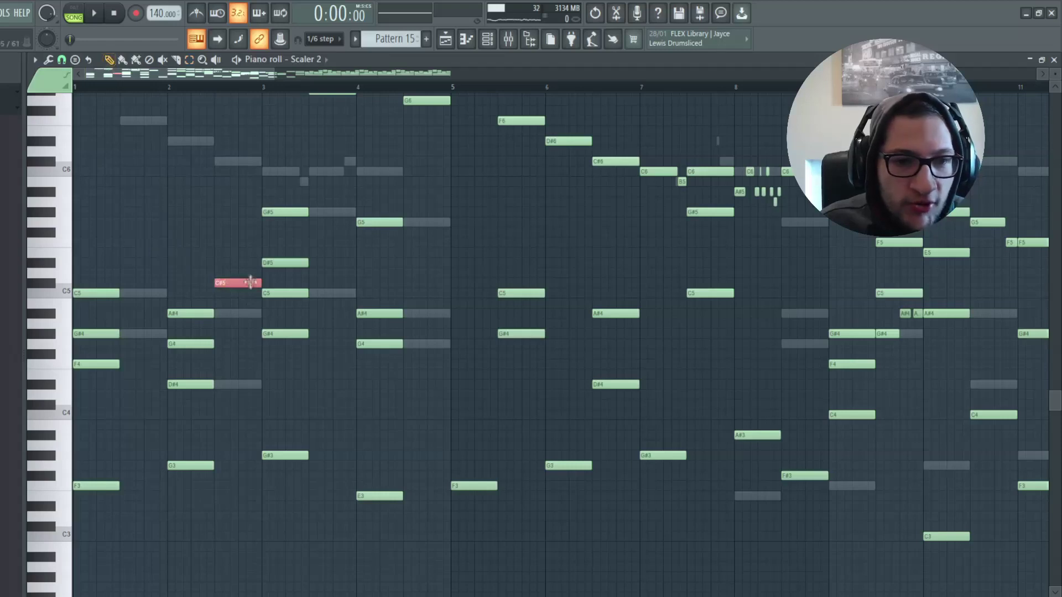
left_click_drag(248, 283, 201, 283)
Raise the D#4 chord note at the start of bar 2 one octave to D#5 and select the stacked G4, A#4, C#5 and D#5 notes.
left_click_drag(178, 221, 177, 381)
left_click(194, 384)
key("ctrl+Up")
key("ctrl+Down")
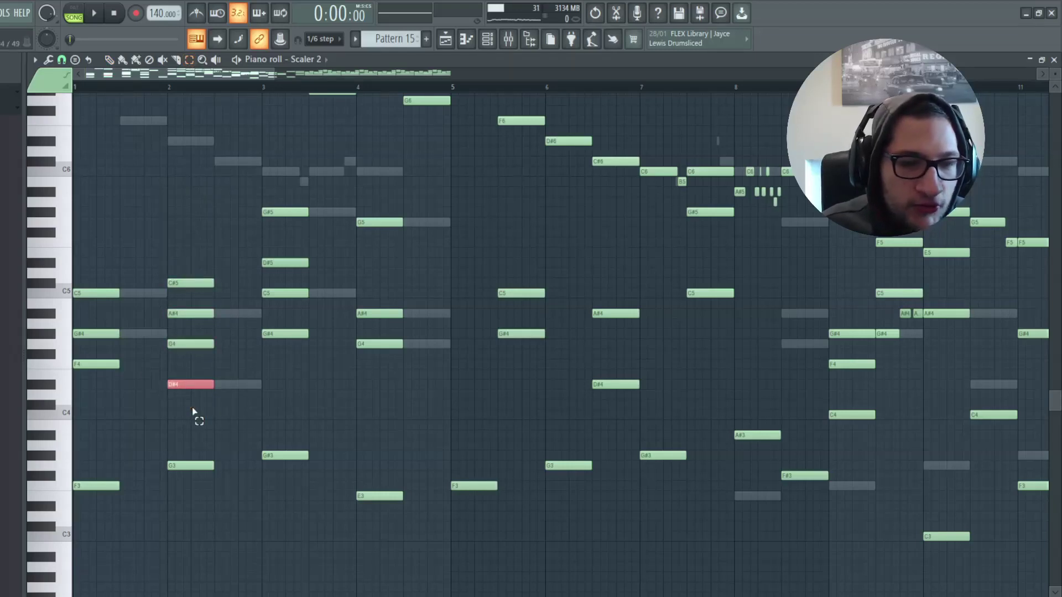
key("ctrl+Up")
left_click_drag(147, 218, 225, 422)
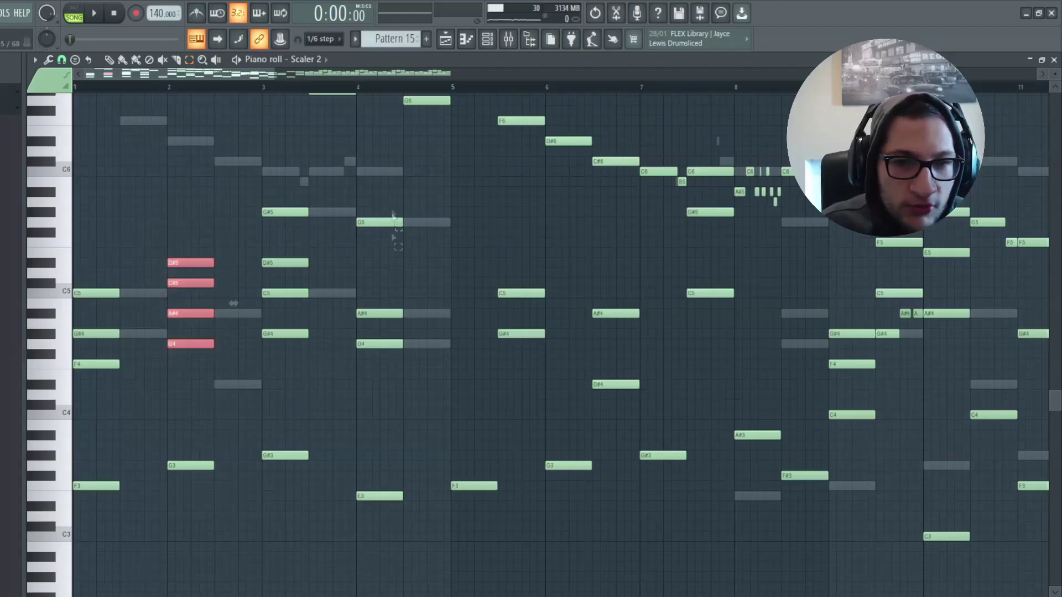
Compare the bar 4 and bar 2 chords, and return the stacked C#5 to C#7 in bar 2's second half and D#5 to D#4.
scroll(393, 214, "up", 4)
scroll(414, 280, "down", 1)
left_click_drag(379, 137, 384, 594)
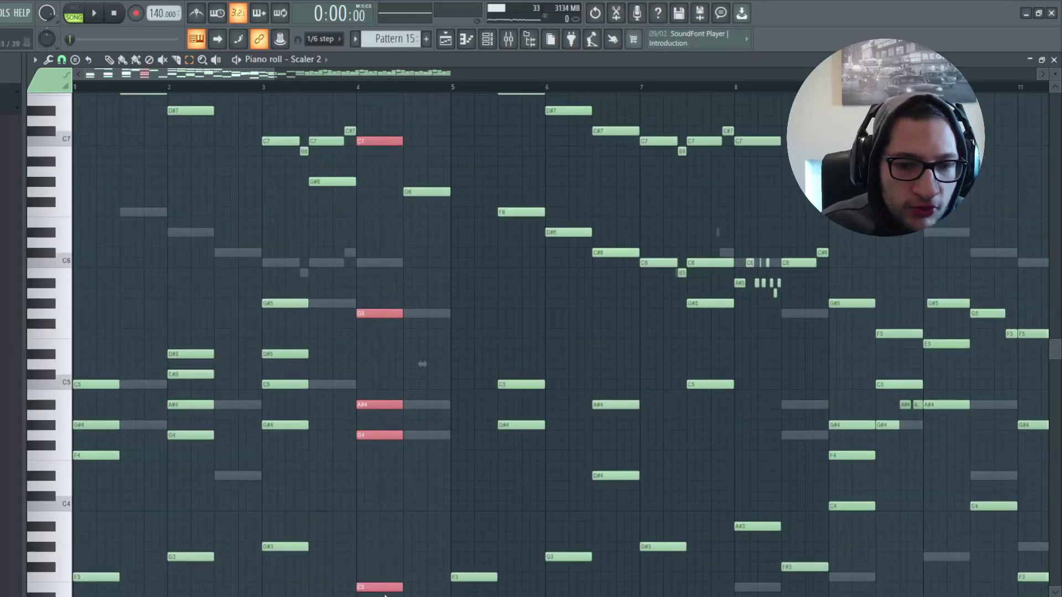
left_click_drag(154, 323, 216, 472)
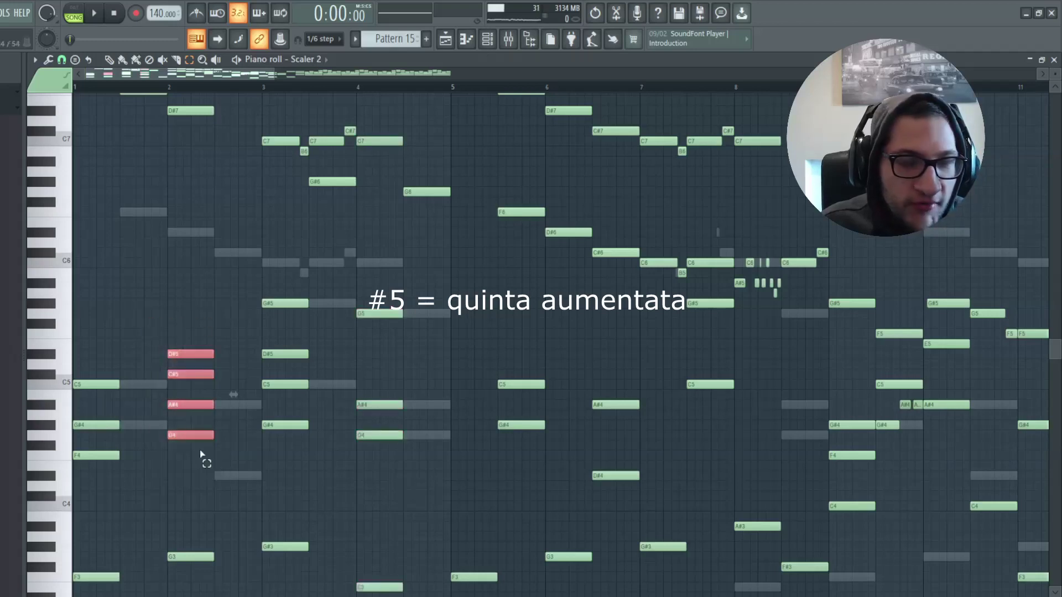
left_click_drag(185, 366, 237, 128)
key("ctrl+Down")
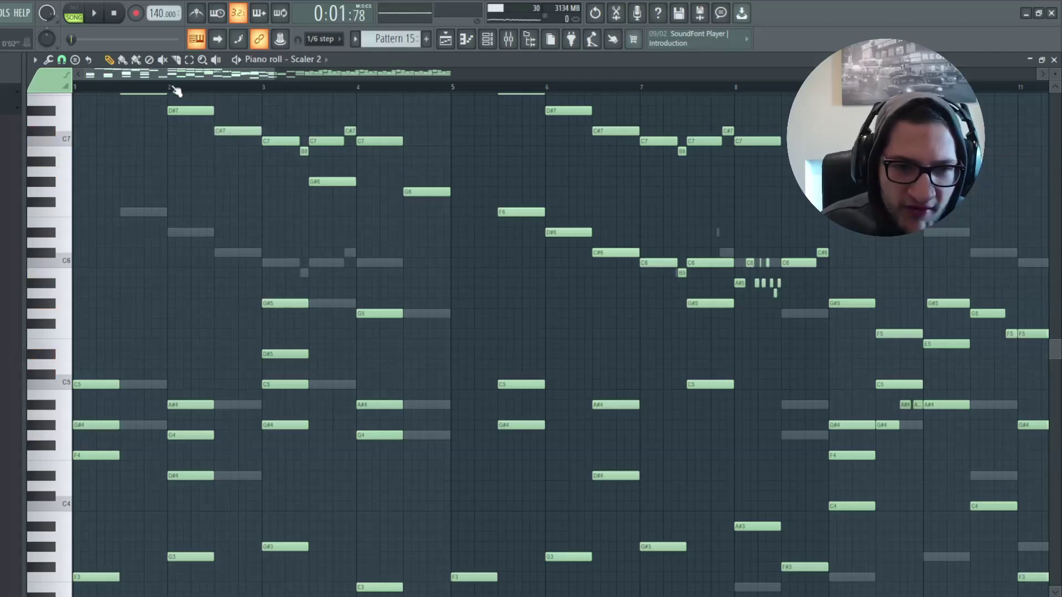
Audition the chords in bars 2, 3 and 4 one after another.
key("space")
key("space")
left_click(265, 89)
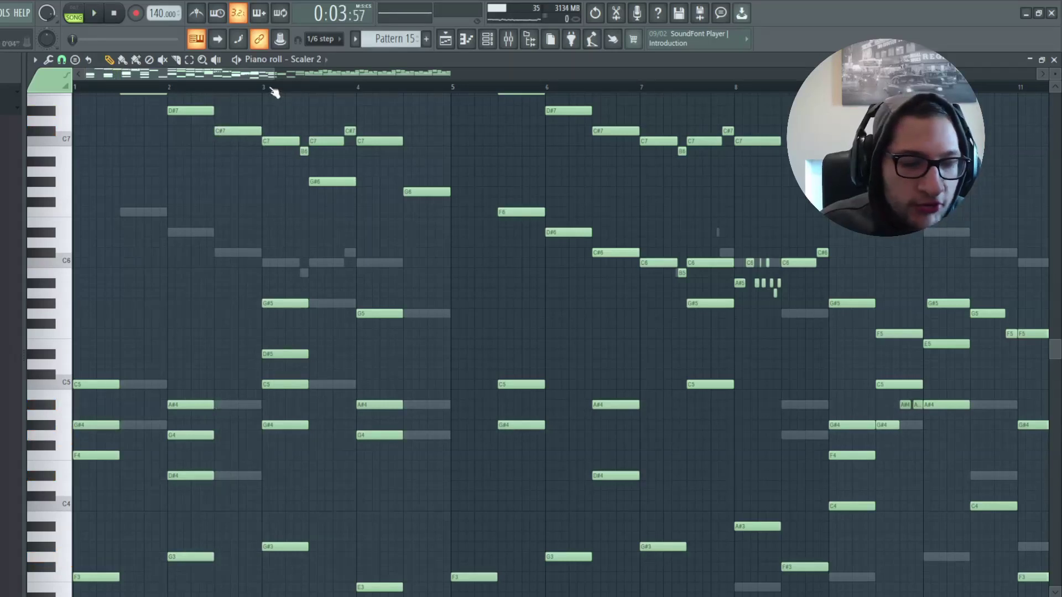
left_click(273, 88)
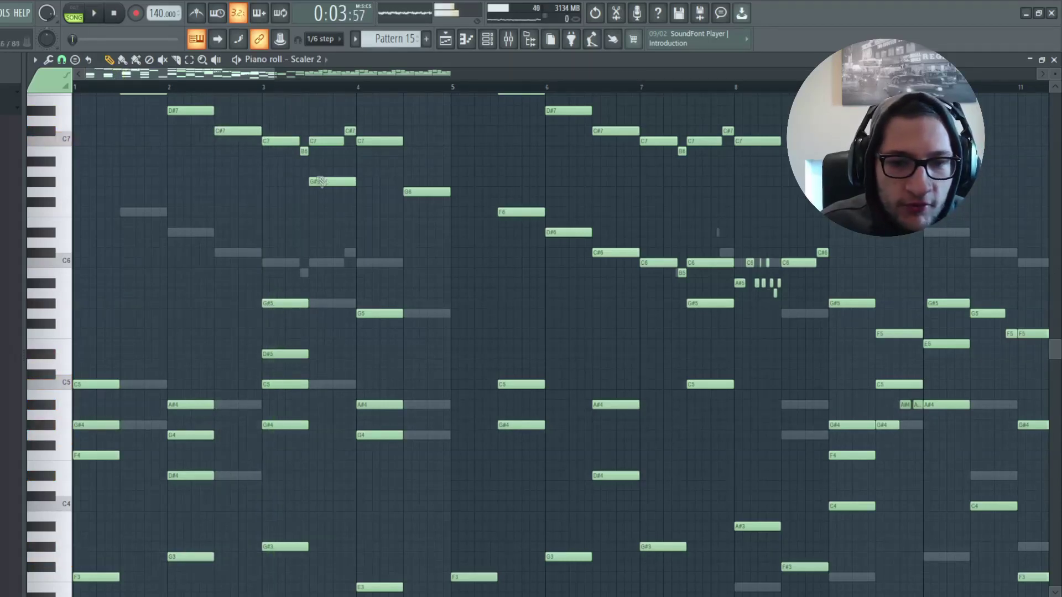
left_click_drag(360, 89, 205, 91)
left_click(211, 90)
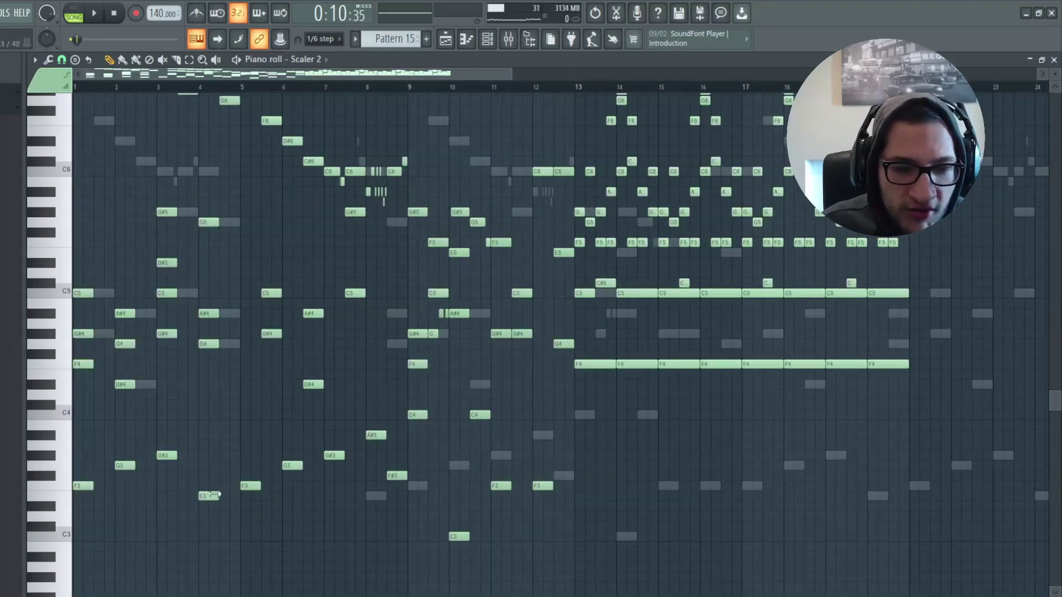
Play bars 7 and 8 and examine how their bass notes lead into bar 9.
key("space")
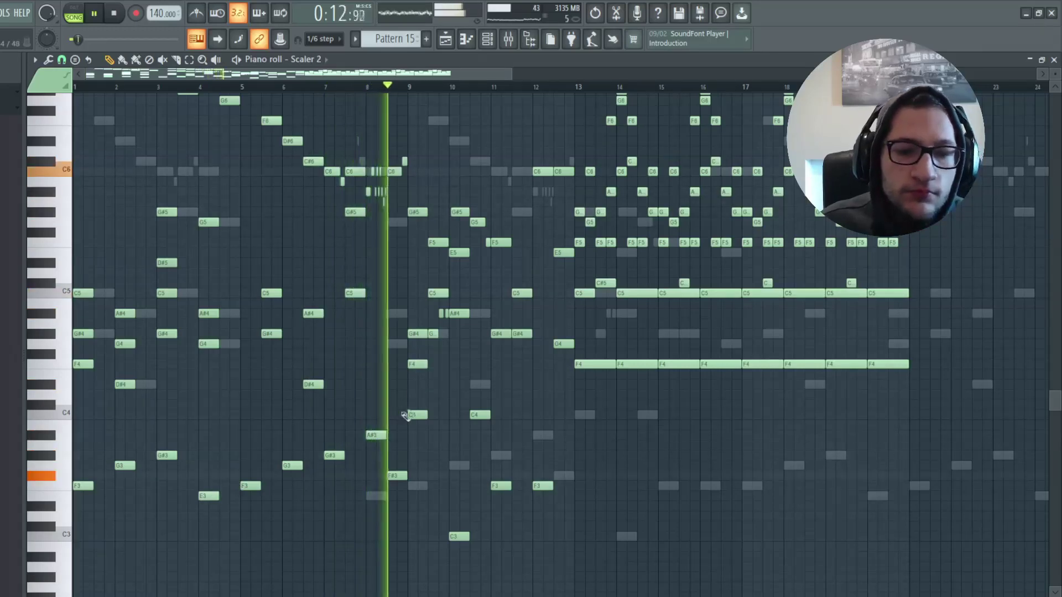
scroll(403, 444, "up", 2)
key("space")
scroll(331, 460, "down", 3)
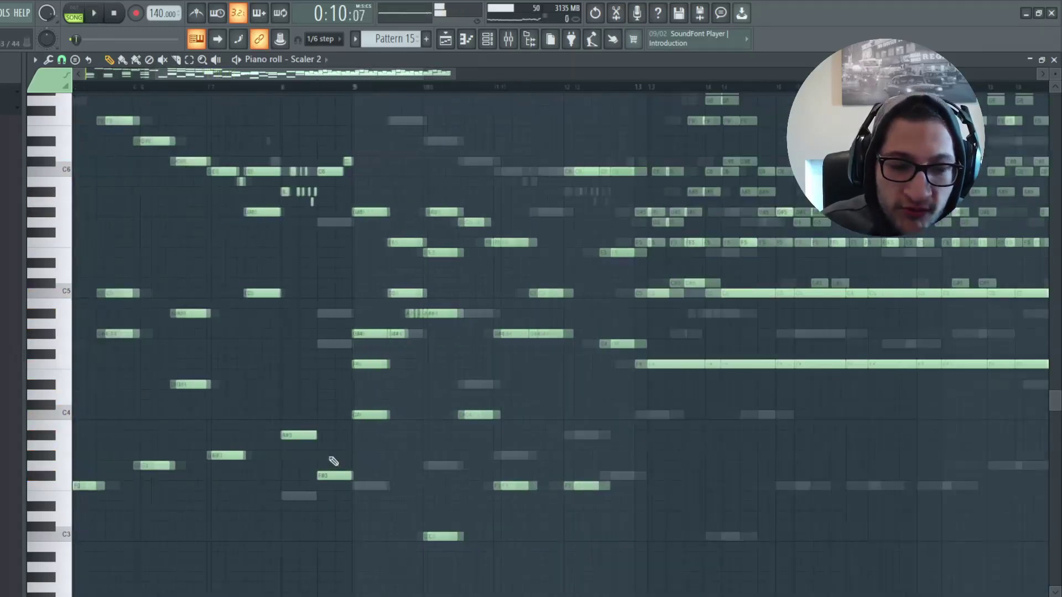
scroll(109, 488, "down", 2)
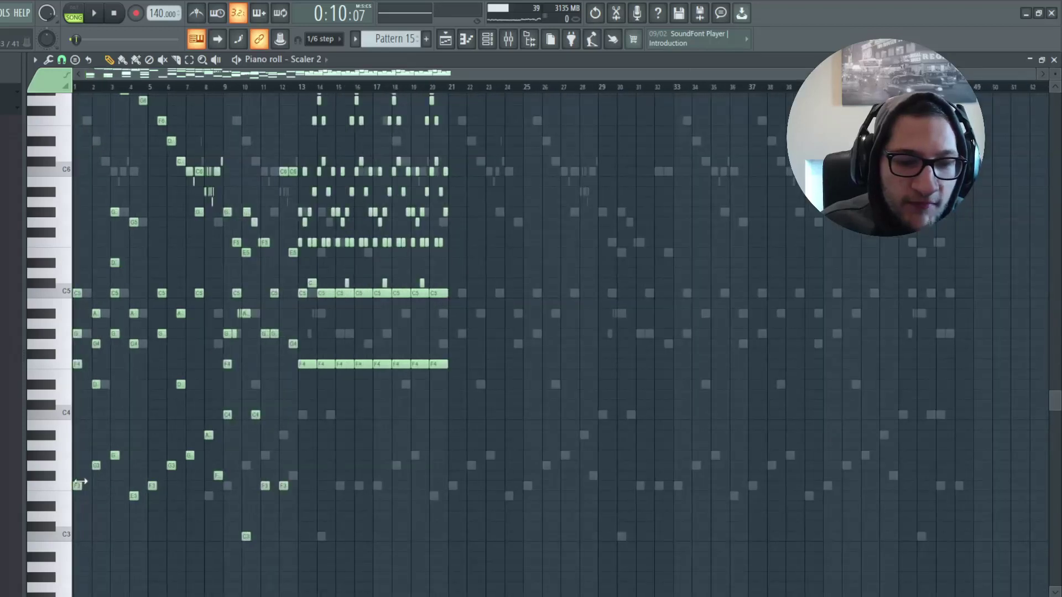
scroll(178, 323, "up", 5)
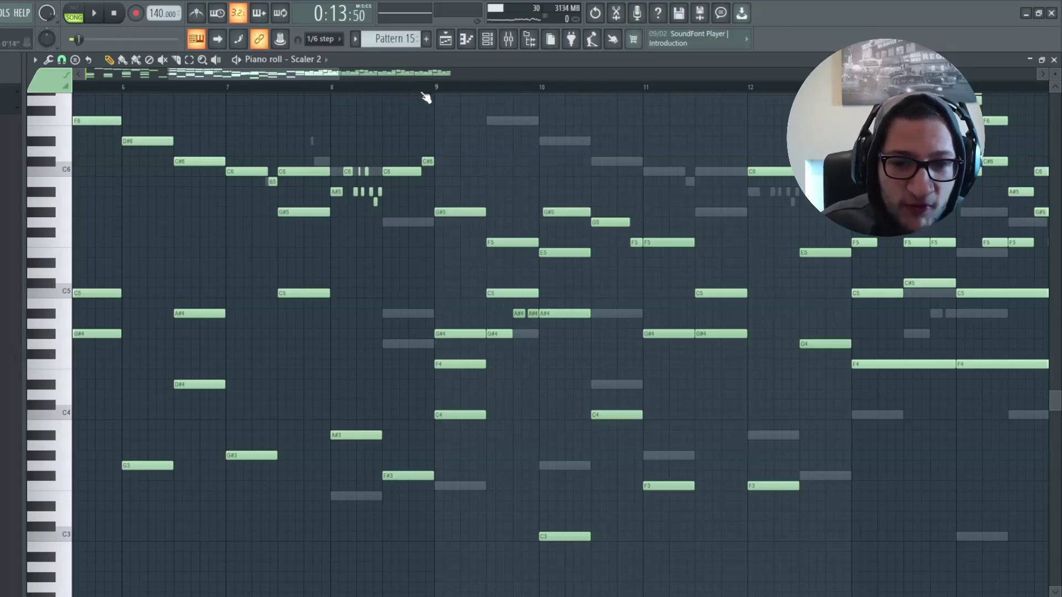
Play the passage from bar 9 into bar 10 and examine its notes.
left_click(189, 60)
mouse_move(447, 177)
left_mouse_down()
mouse_move(451, 374)
mouse_move(427, 358)
left_mouse_up()
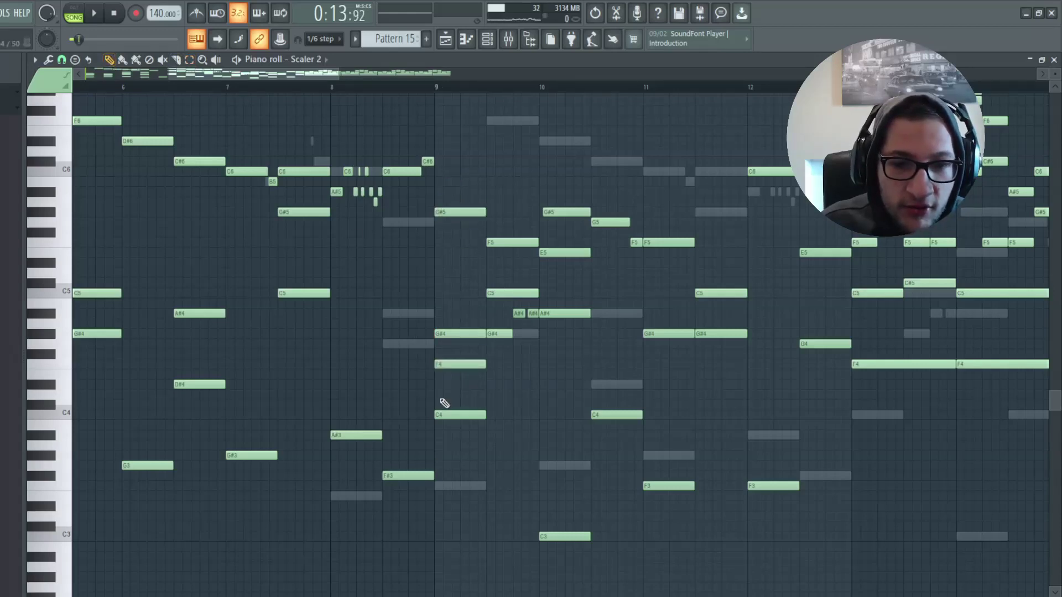
key("space")
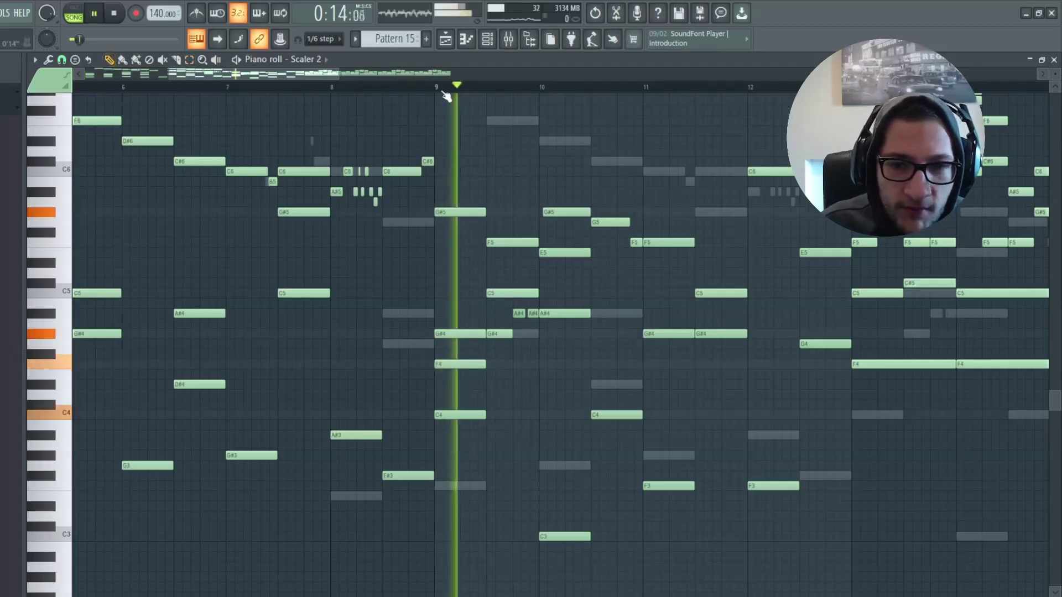
scroll(474, 368, "down", 3)
scroll(299, 387, "up", 3)
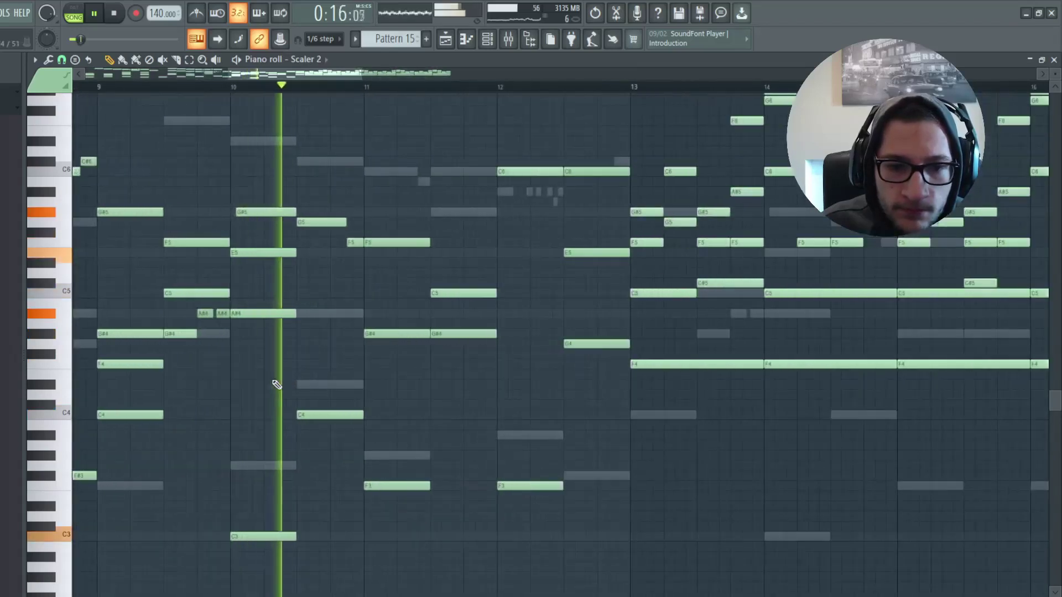
key("space")
Lower the bar 10 chord notes to E3, G#3 and A#3, stack them above C3, and select them.
left_click_drag(280, 180, 281, 420)
key("ctrl+Down")
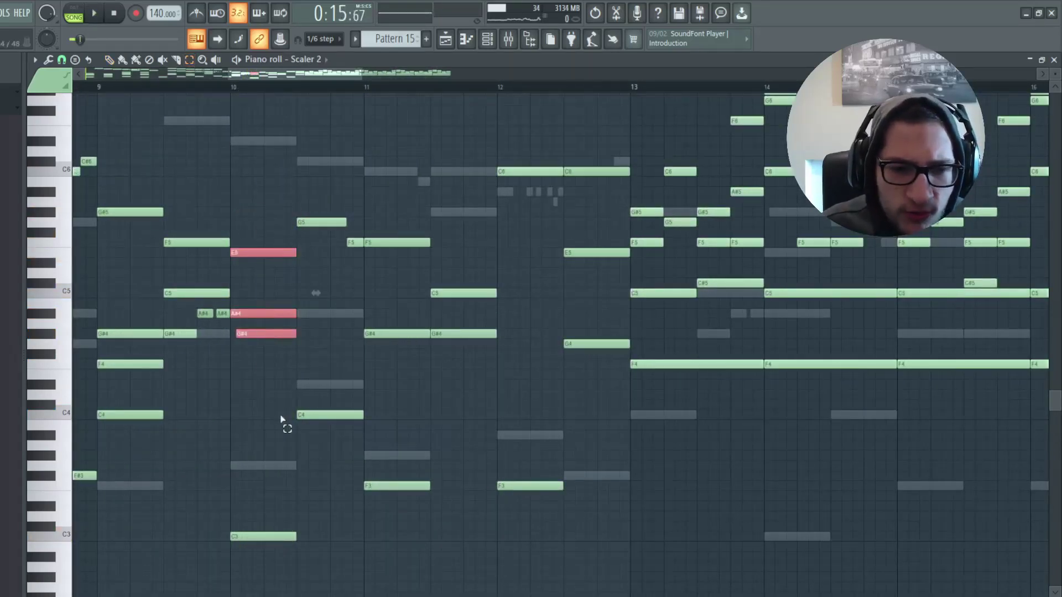
key("ctrl+Down")
left_click(269, 374)
key("ctrl+Down")
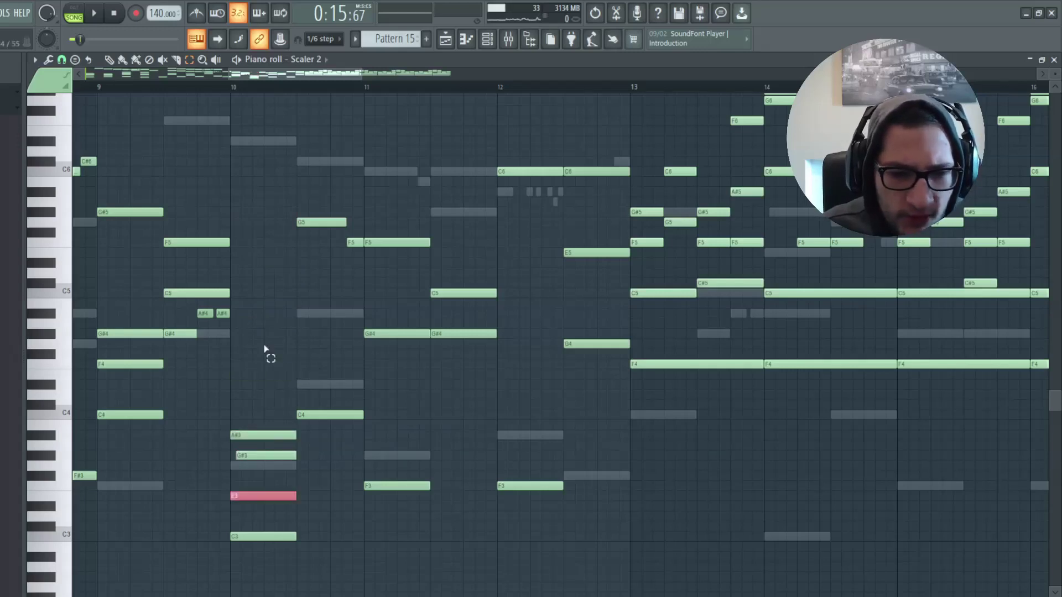
left_click_drag(279, 429, 237, 517)
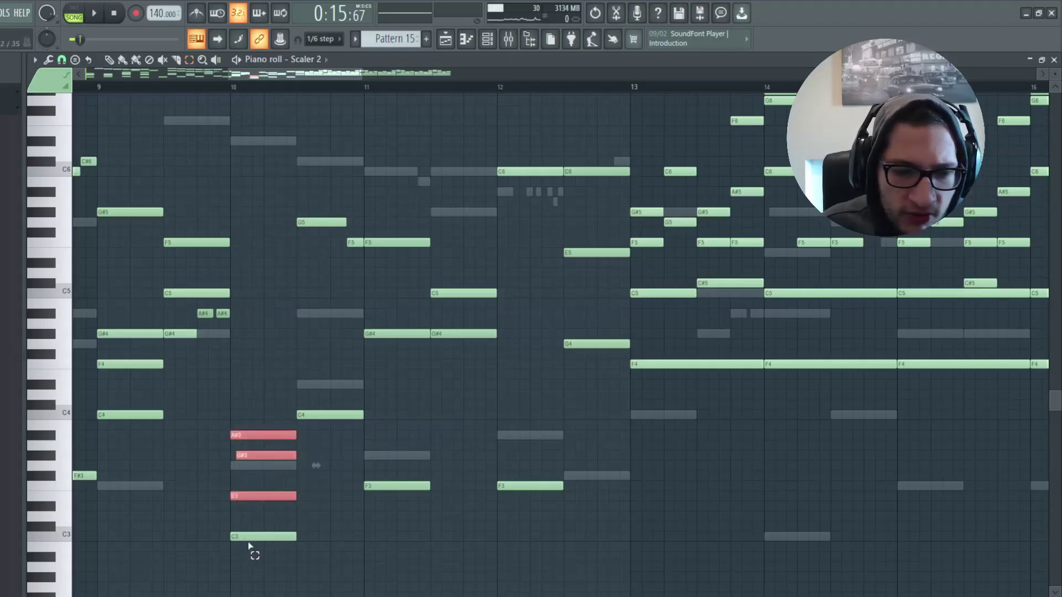
Play the notes from bar 11 and examine the transition towards bar 13.
key("space")
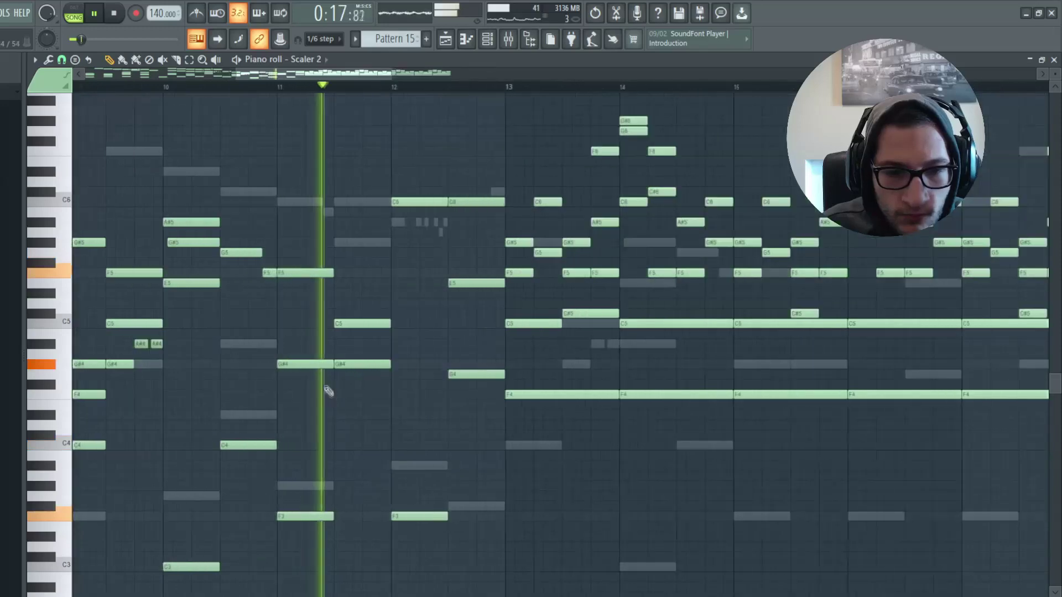
key("space")
key("space")
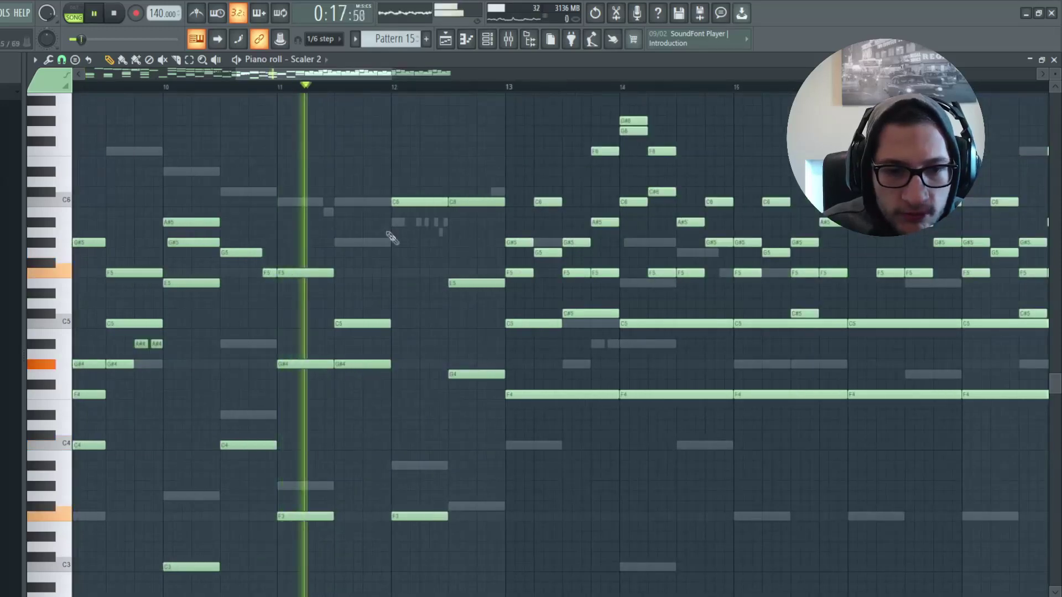
scroll(360, 380, "down", 3)
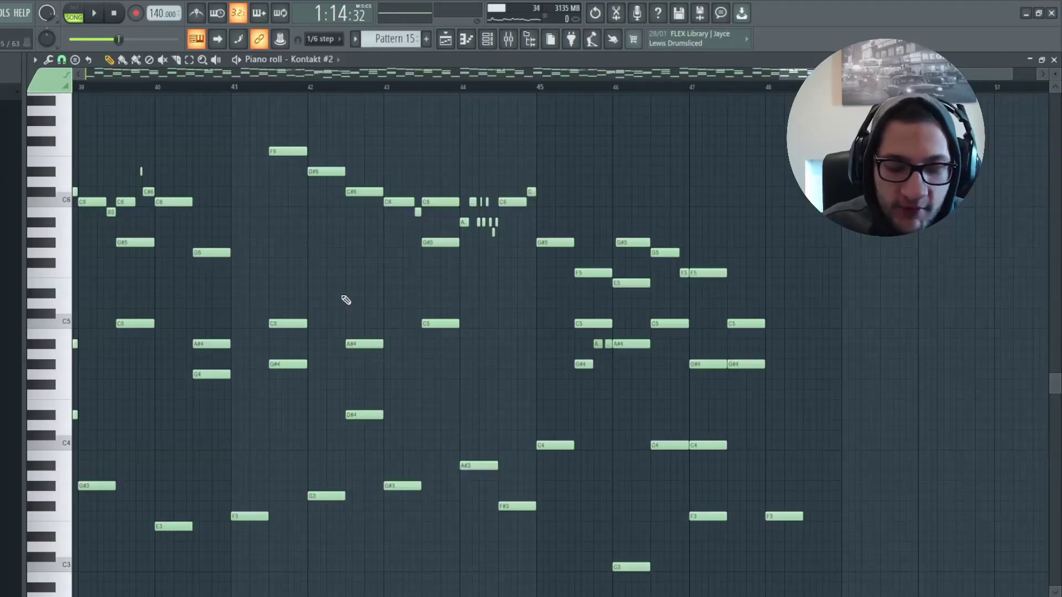
Switch the piano roll from the Kontakt #2 channel back to Scaler 2.
key("F7")
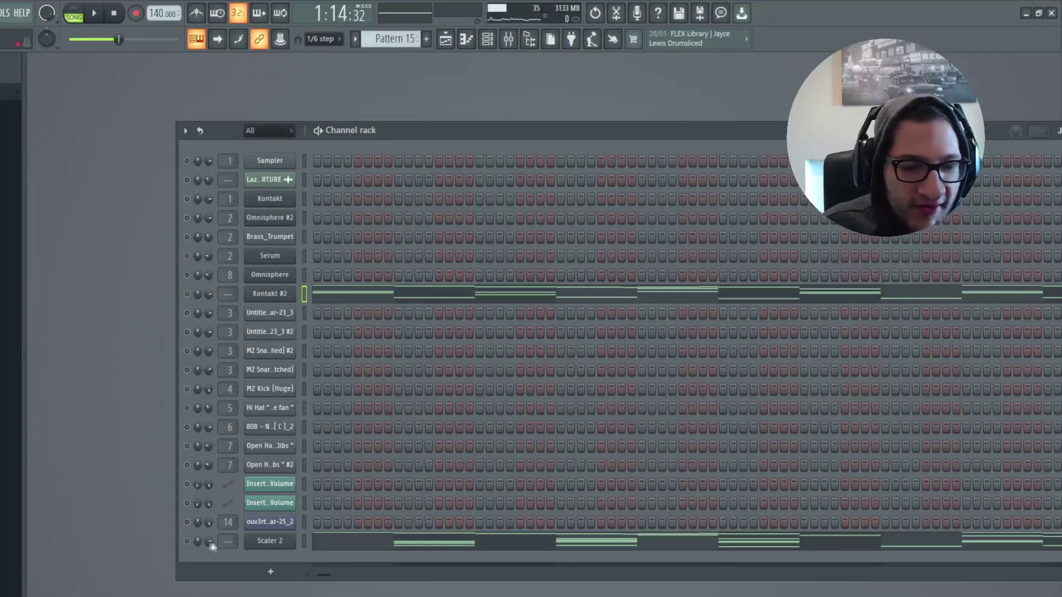
left_click(251, 539)
key("F7")
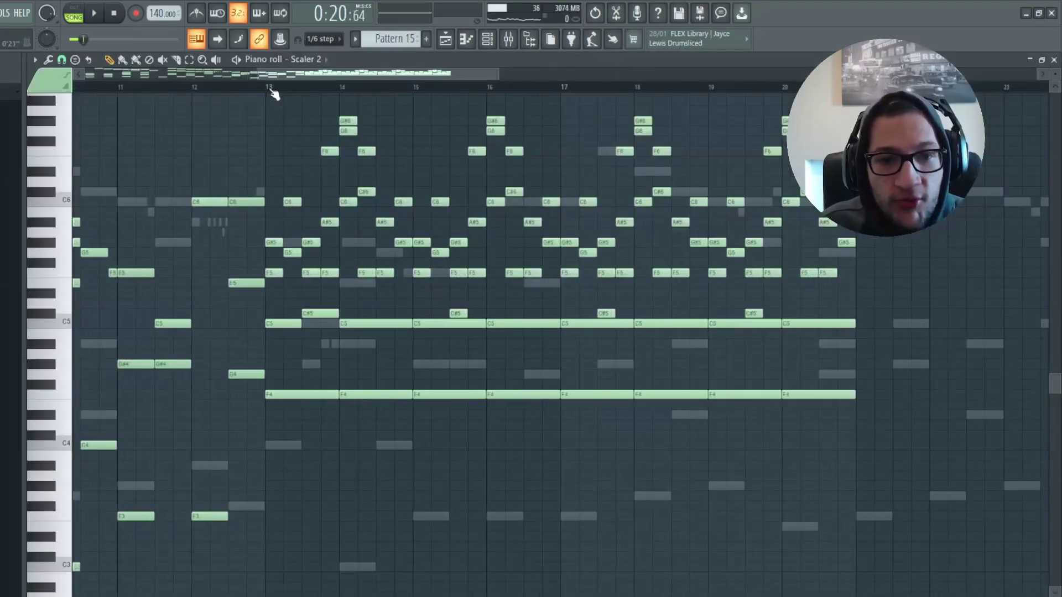
Play the arpeggio section from bar 13 twice and examine its notes over the held F4 and C5.
scroll(320, 147, "up", 4)
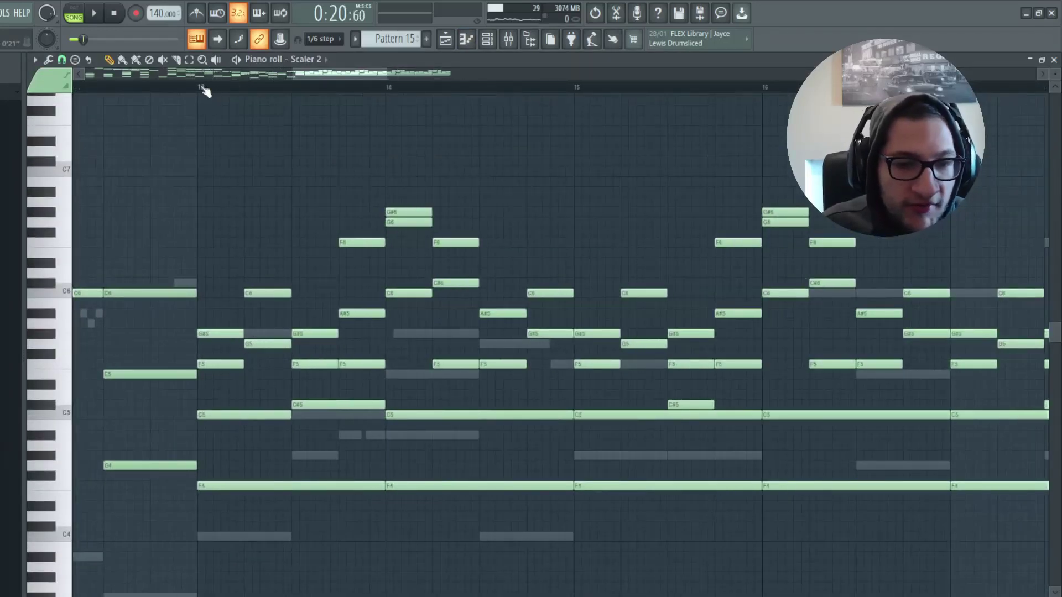
key("space")
scroll(244, 153, "down", 2)
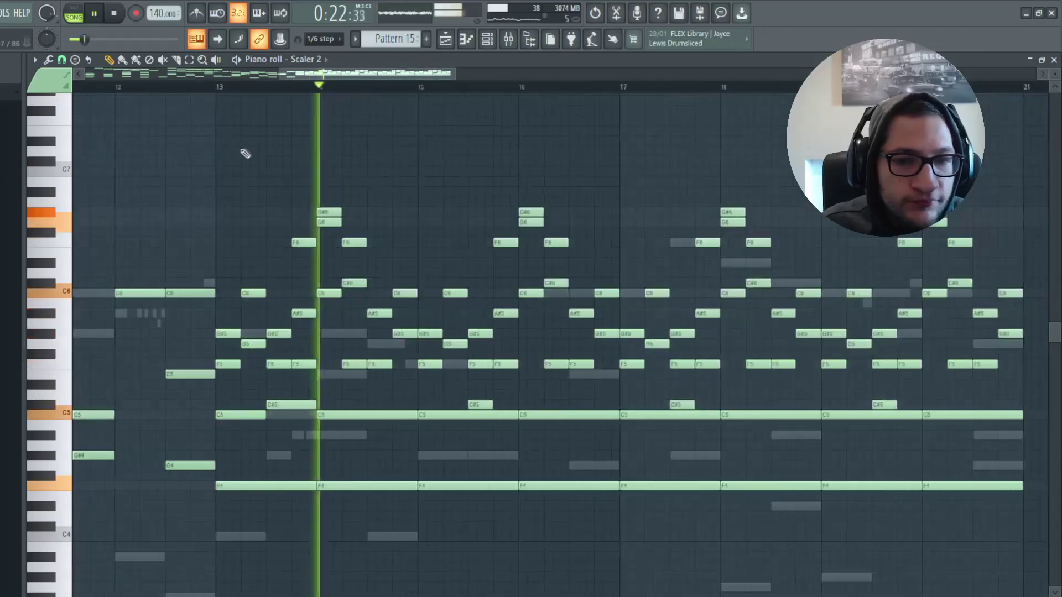
scroll(256, 153, "down", 4)
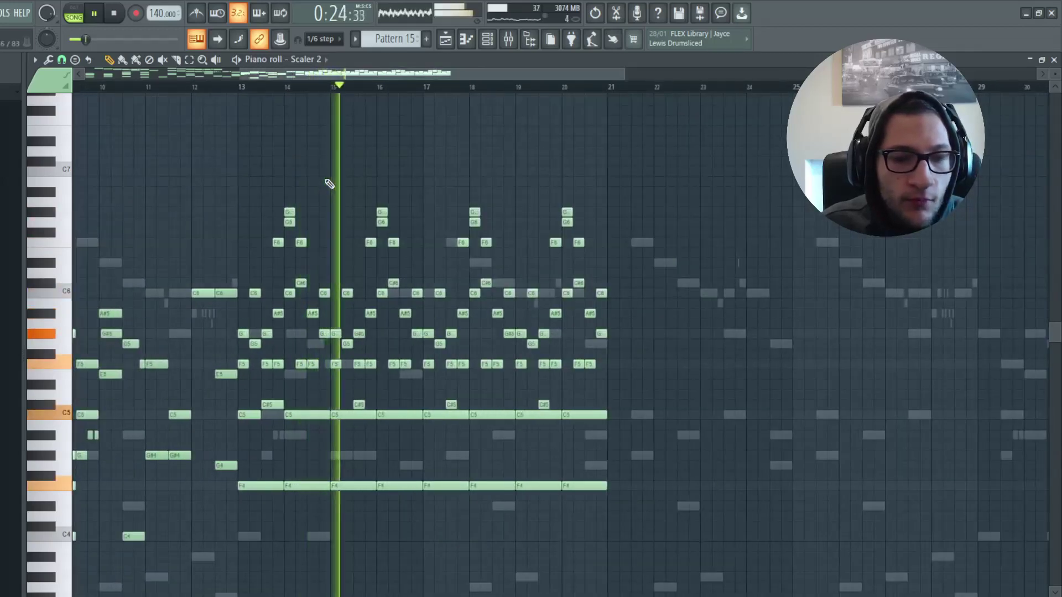
key("space")
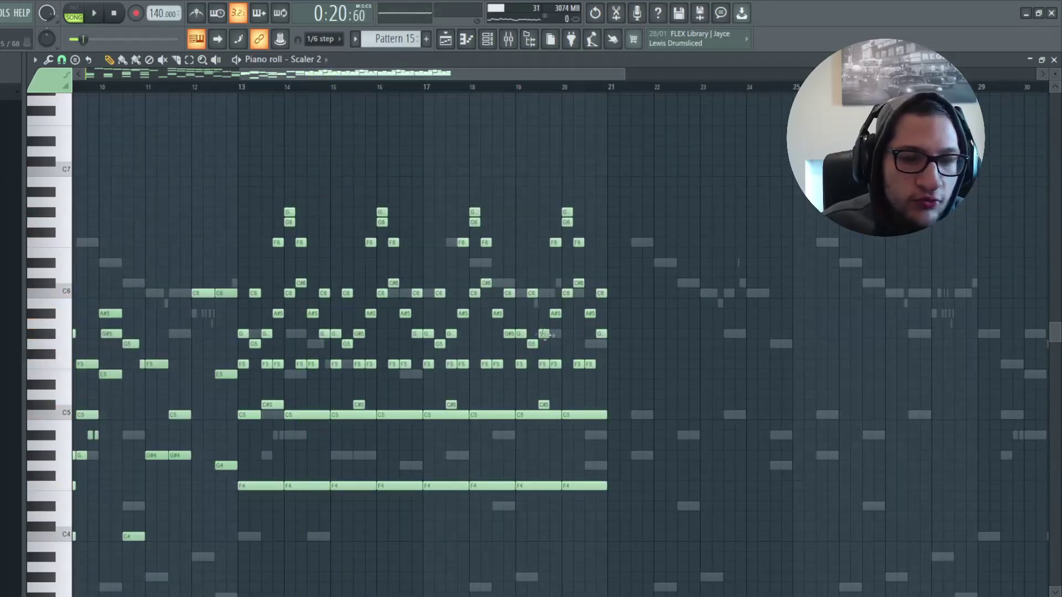
key("space")
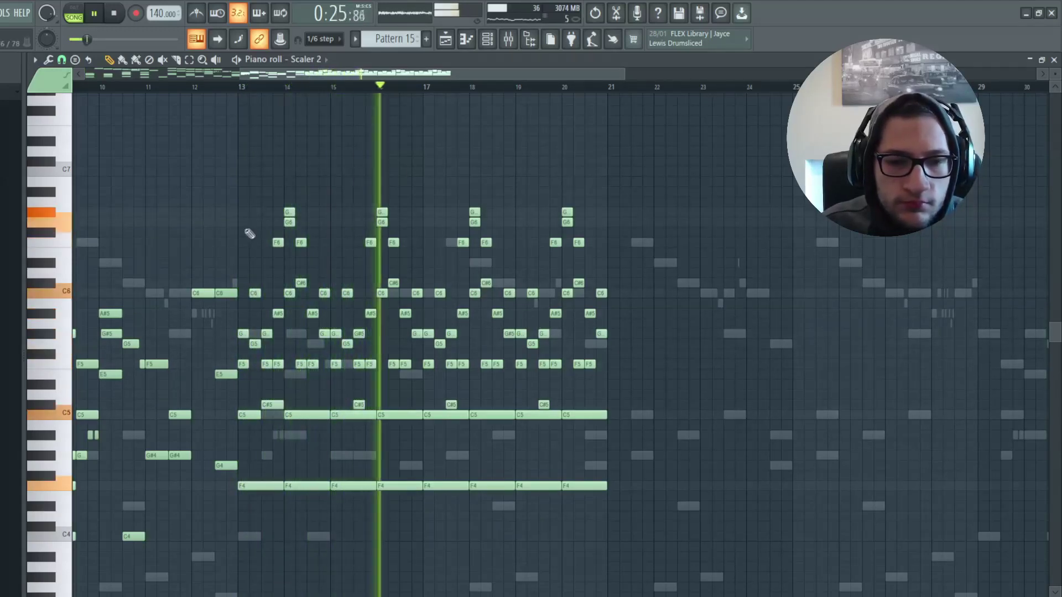
scroll(249, 232, "up", 3)
key("space")
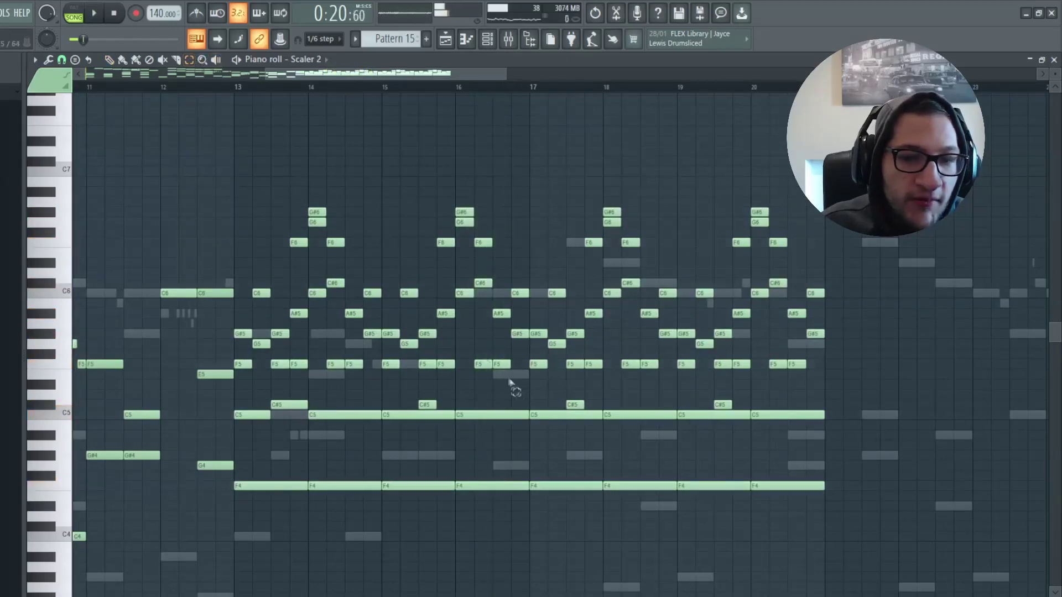
Select the arpeggio notes above the held C5 in bars 13 to 16 and lower them one octave.
left_click_drag(528, 412, 242, 146)
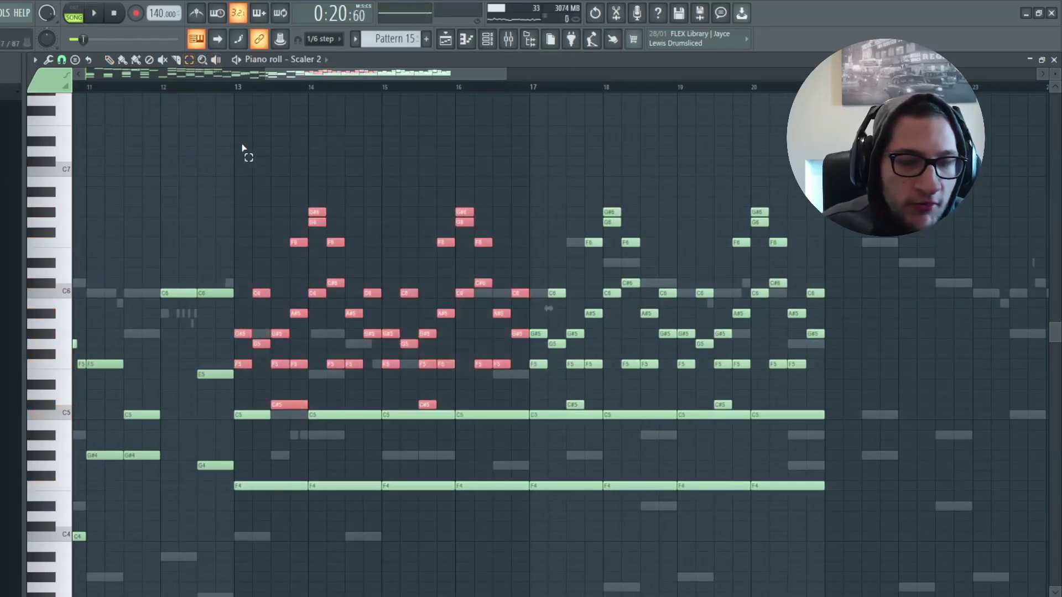
scroll(242, 146, "down", 3)
scroll(256, 254, "up", 4)
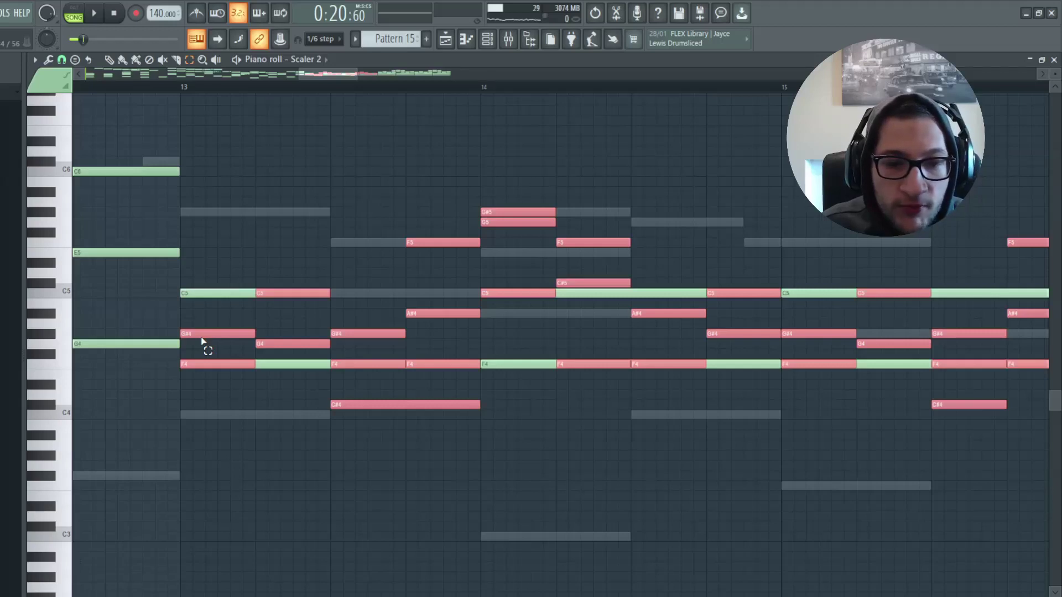
key("ctrl+Up")
scroll(202, 341, "down", 2)
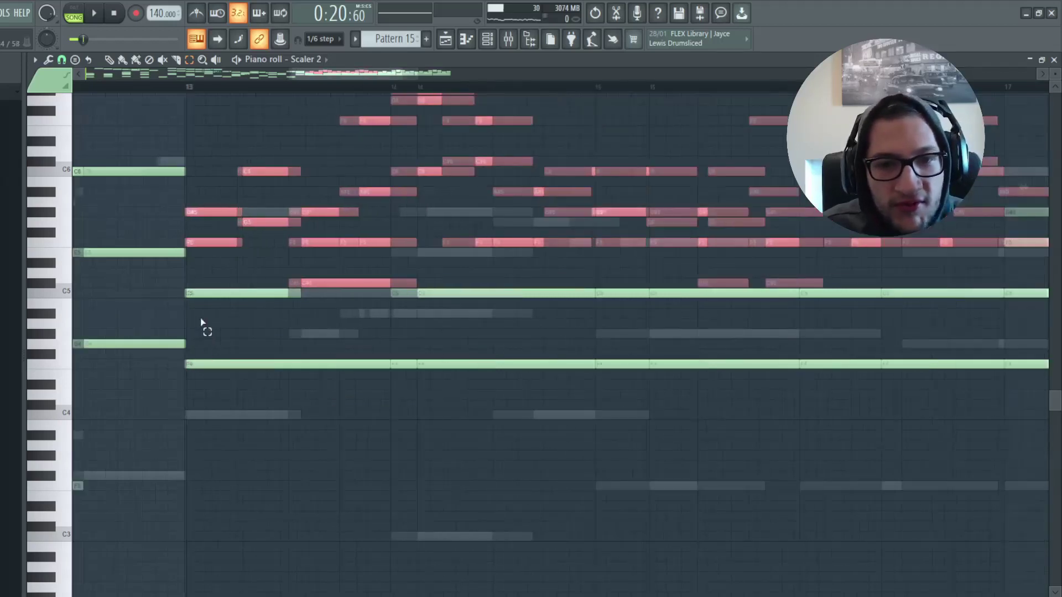
key("ctrl+Down")
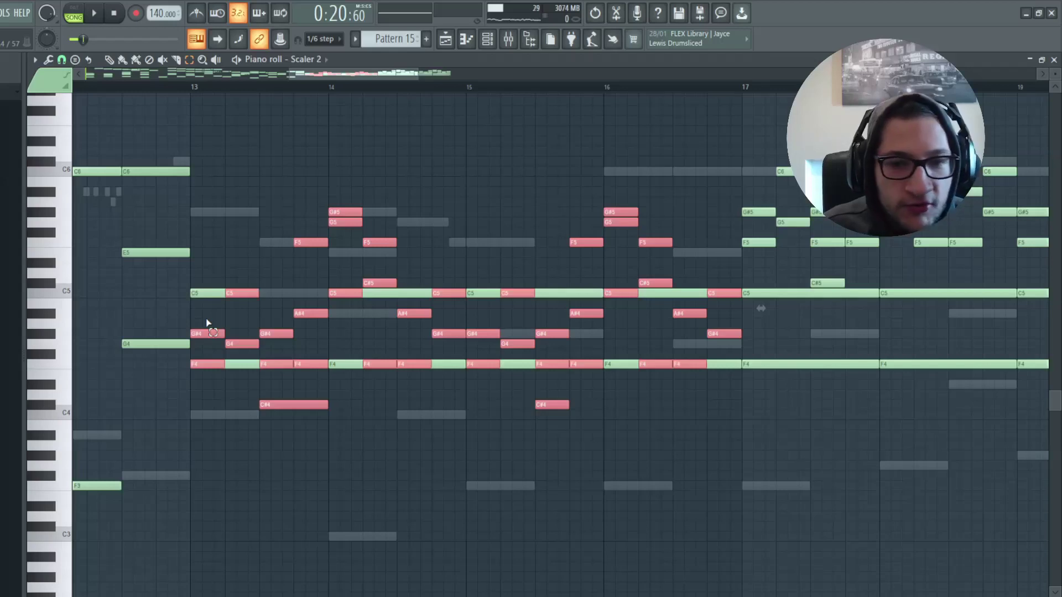
scroll(332, 213, "up", 2)
scroll(343, 291, "down", 1)
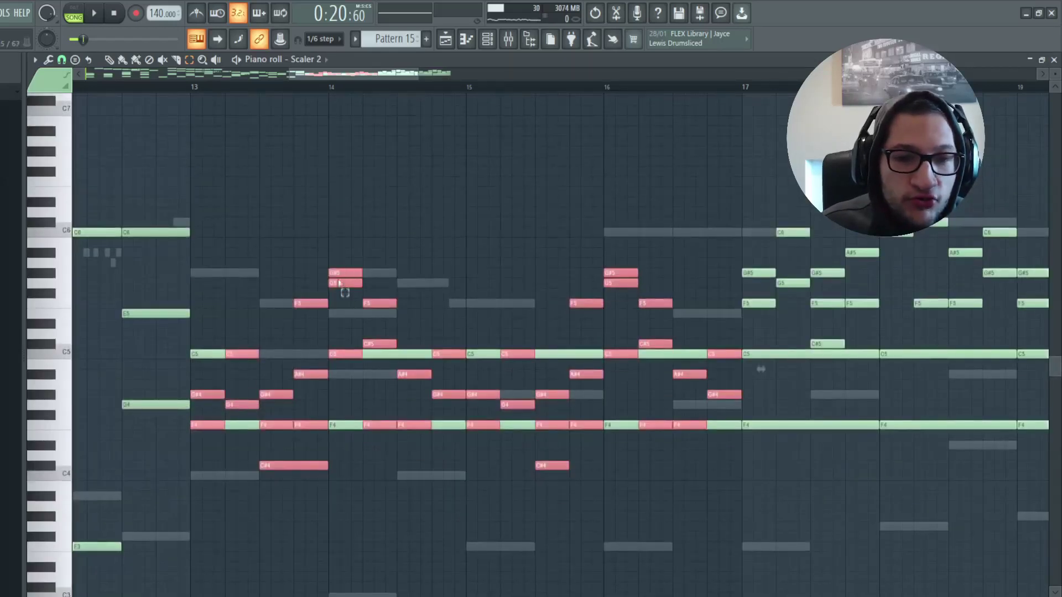
Lower the selected arpeggio notes by another octave and raise them back to compare the register.
key("ctrl+Down")
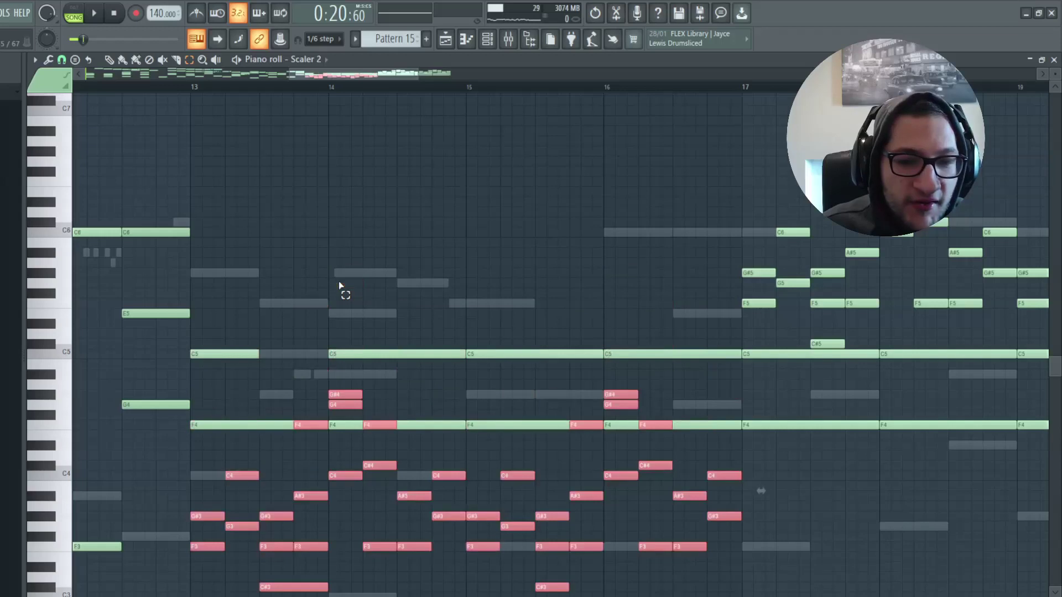
key("ctrl+Up")
Open the Omnisphere #2 notes of the Brass_Trumpet pattern in the piano roll, showing all four bars.
key("F6")
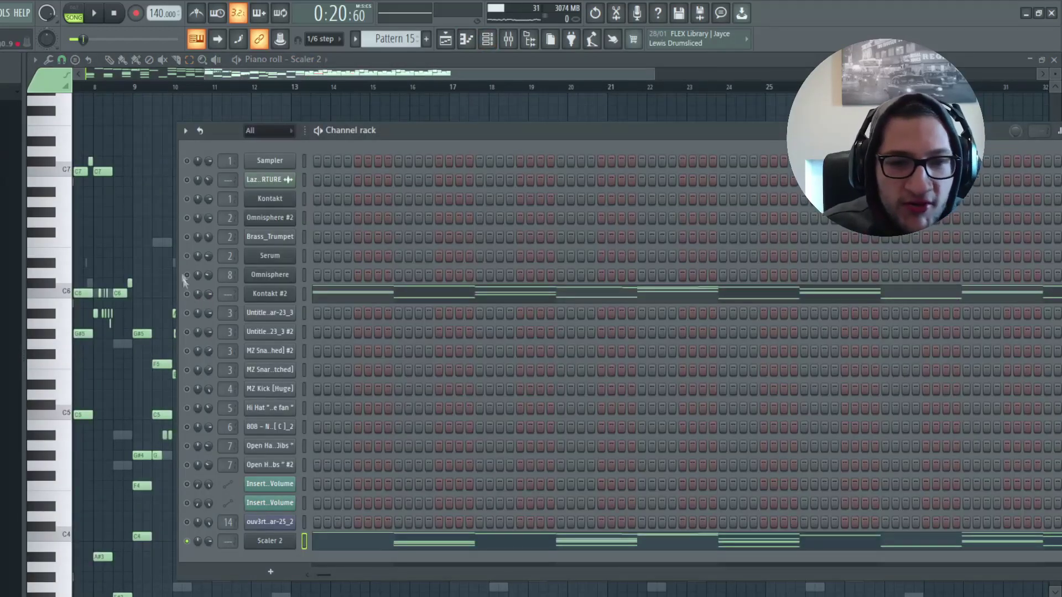
key("F5")
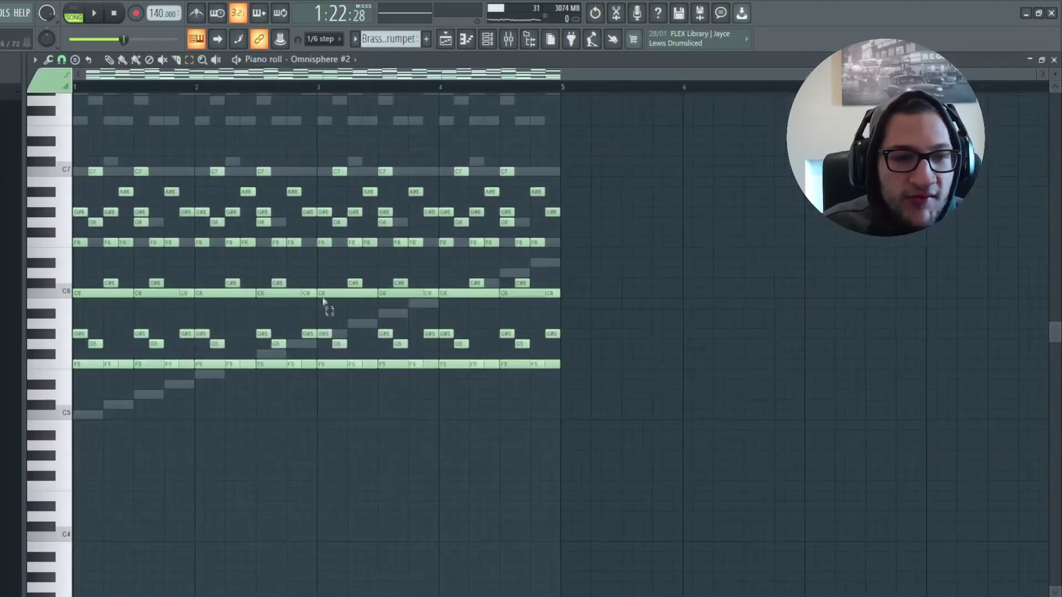
scroll(133, 249, "up", 3)
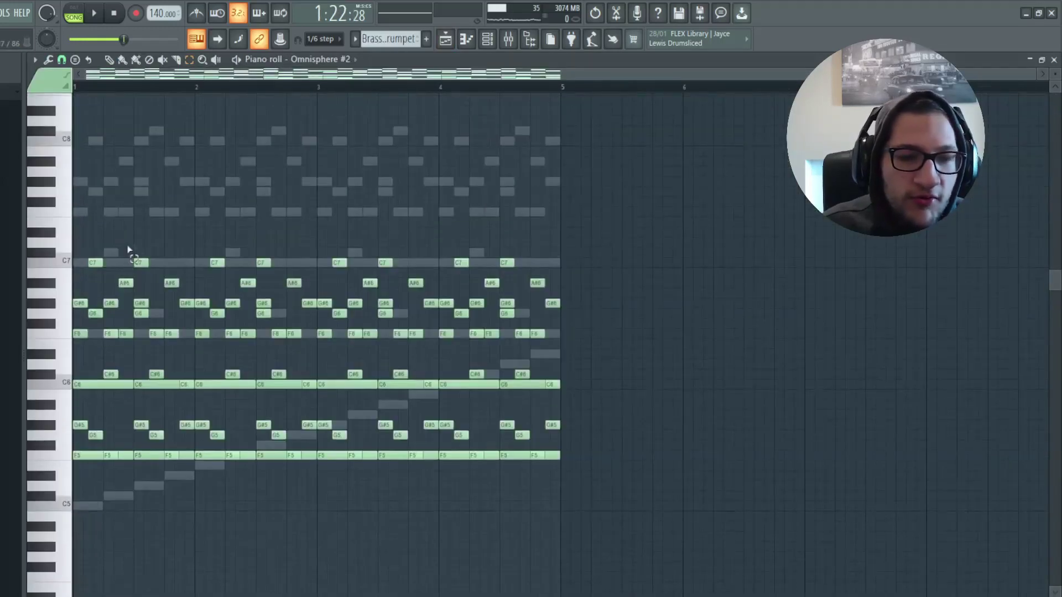
scroll(184, 142, "up", 2)
scroll(250, 88, "left", 1)
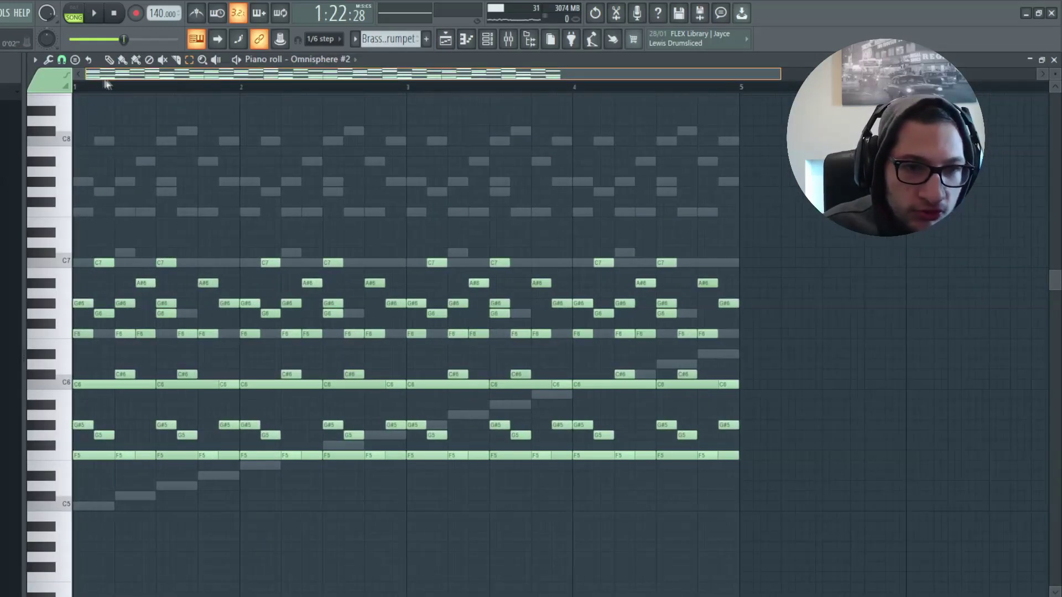
scroll(123, 183, "up", 2)
Examine the arpeggio layers by selecting the notes from F6 to C7, the first F5 notes, and bar 1's G#5 and G5.
left_click_drag(808, 280, 61, 415)
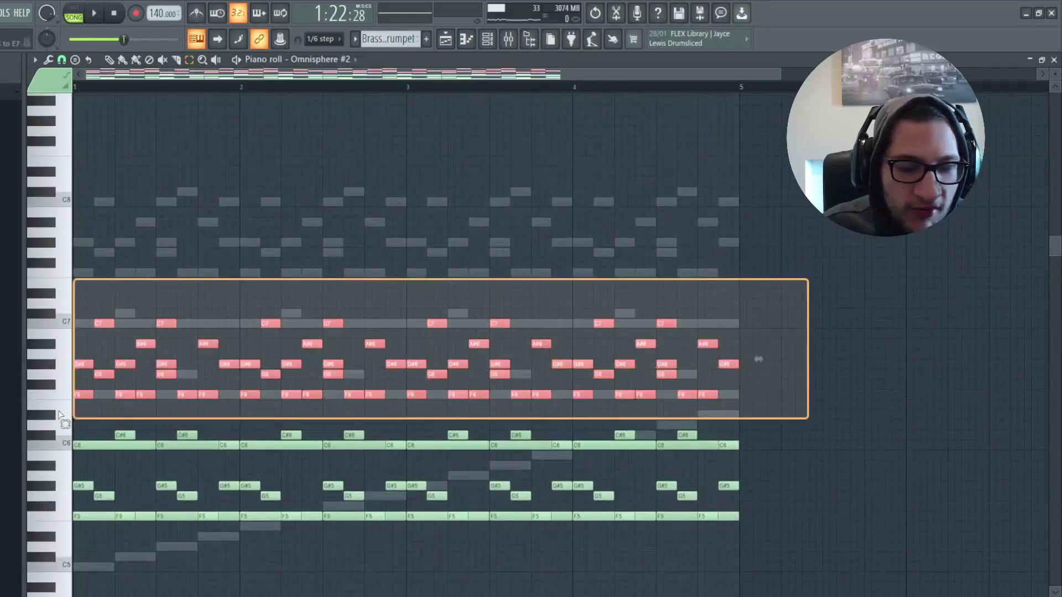
scroll(87, 416, "down", 3)
left_click_drag(783, 381, 131, 424)
left_click_drag(84, 370, 93, 399)
left_click(99, 405, "ctrl")
left_click(121, 425, "ctrl")
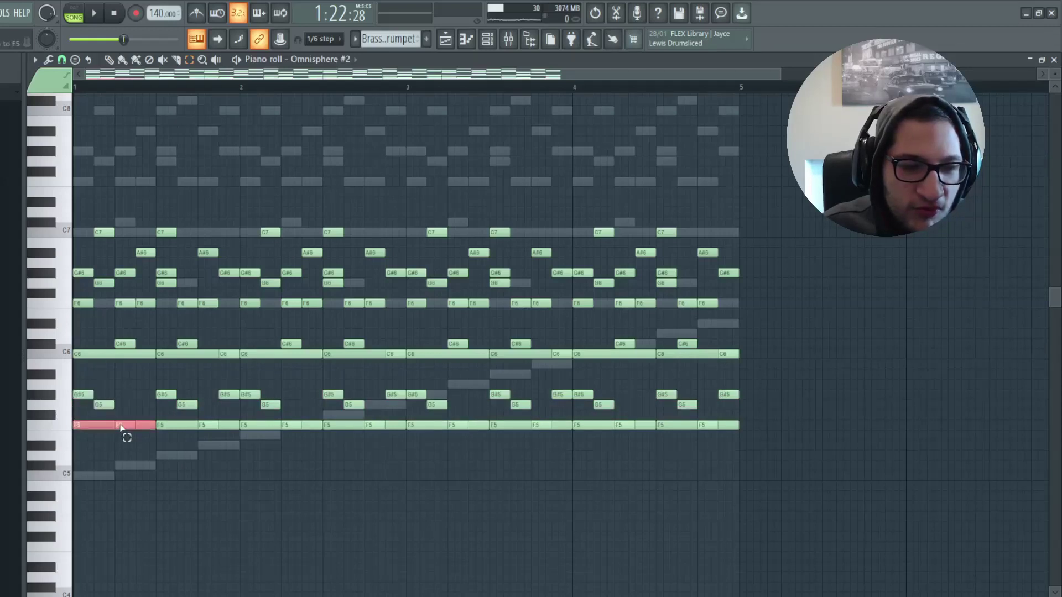
left_click_drag(79, 377, 118, 414)
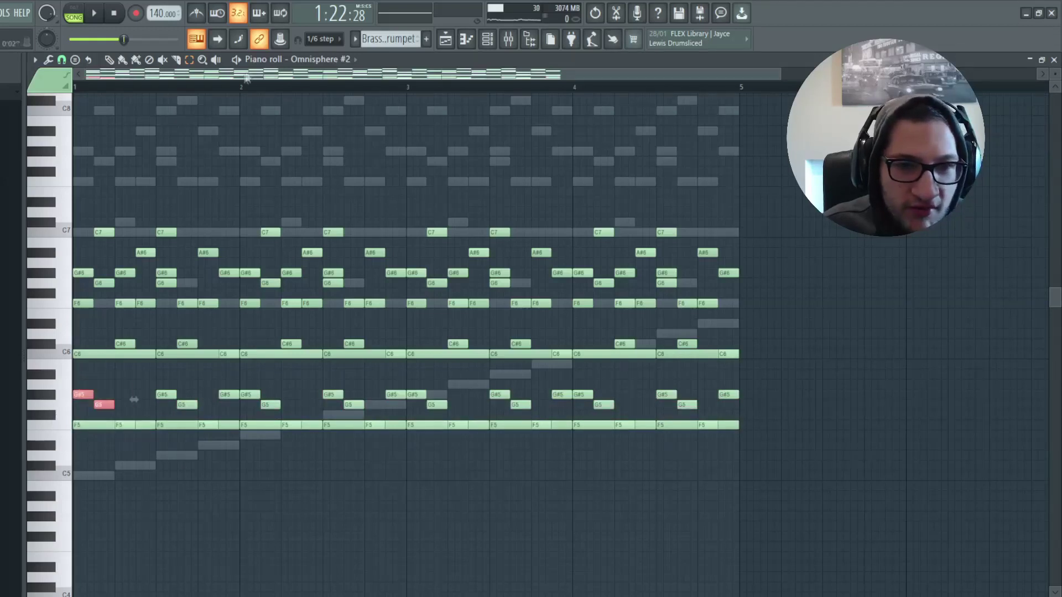
Play the Brass_Trumpet section and check its channels and its place in the arrangement.
key("space")
key("F6")
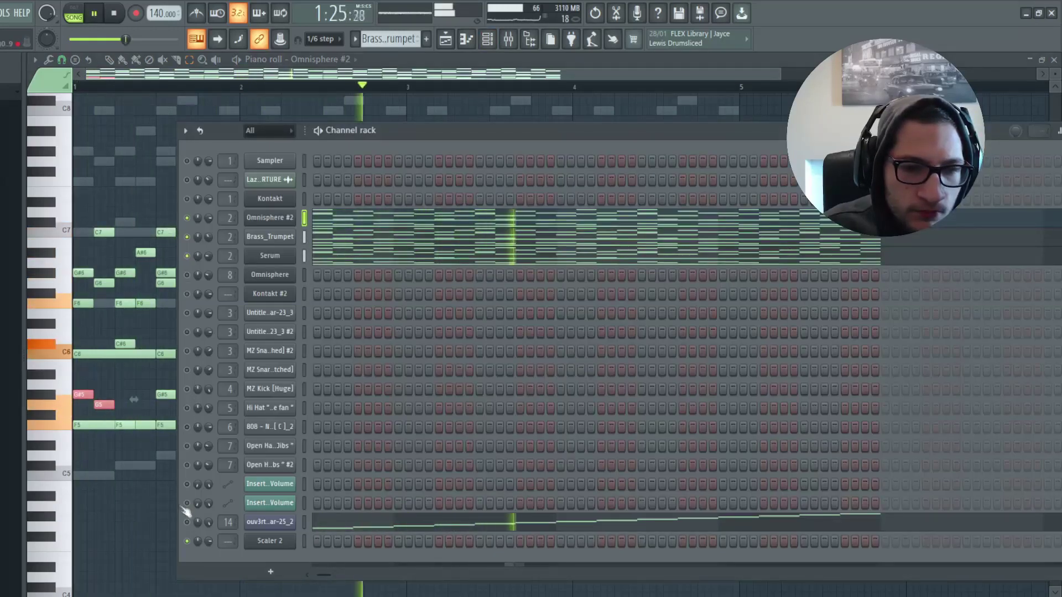
key("space")
left_click(445, 39)
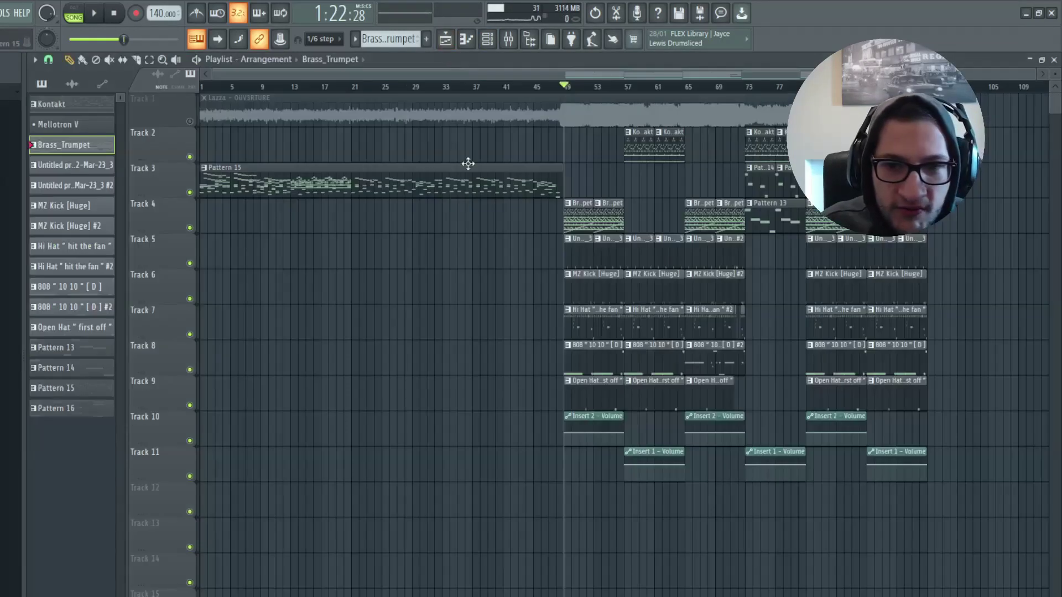
Inspect the Brass_Trumpet sampler settings and the STRINGS - Tremolo preset in Serum.
left_click(487, 39)
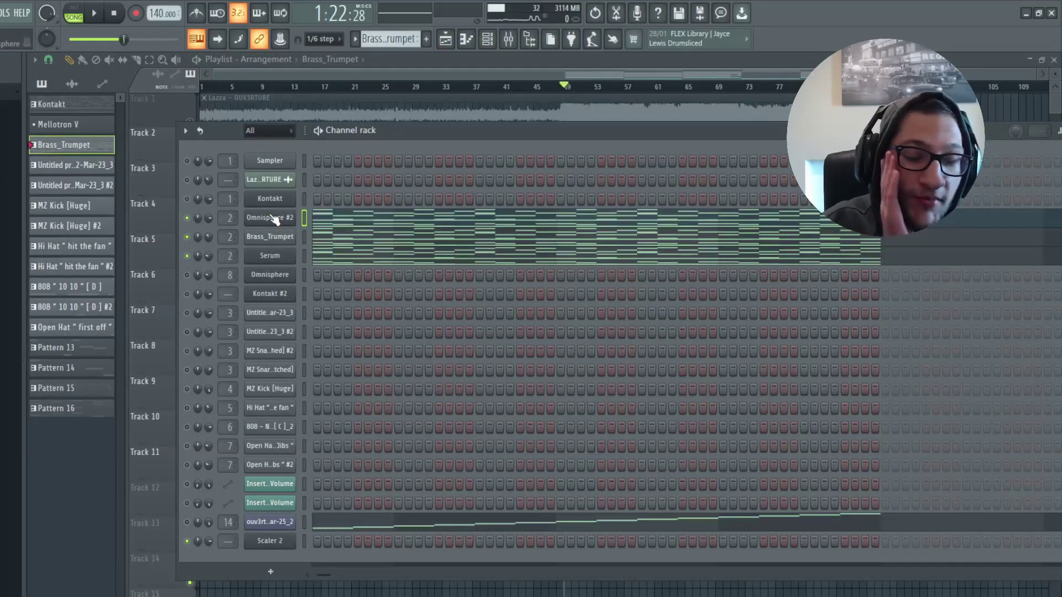
left_click(269, 236)
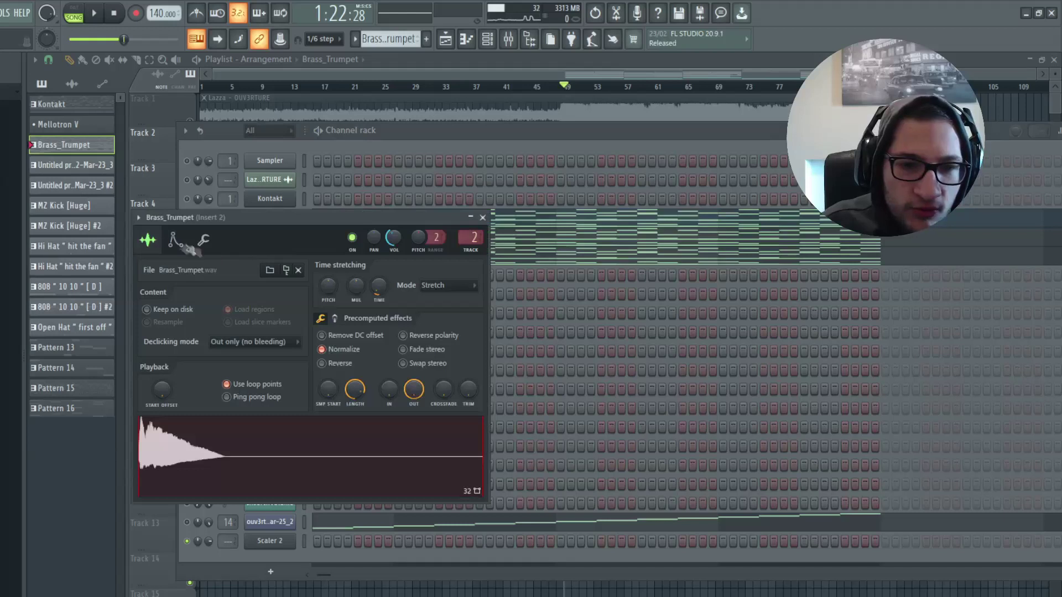
left_click(483, 217)
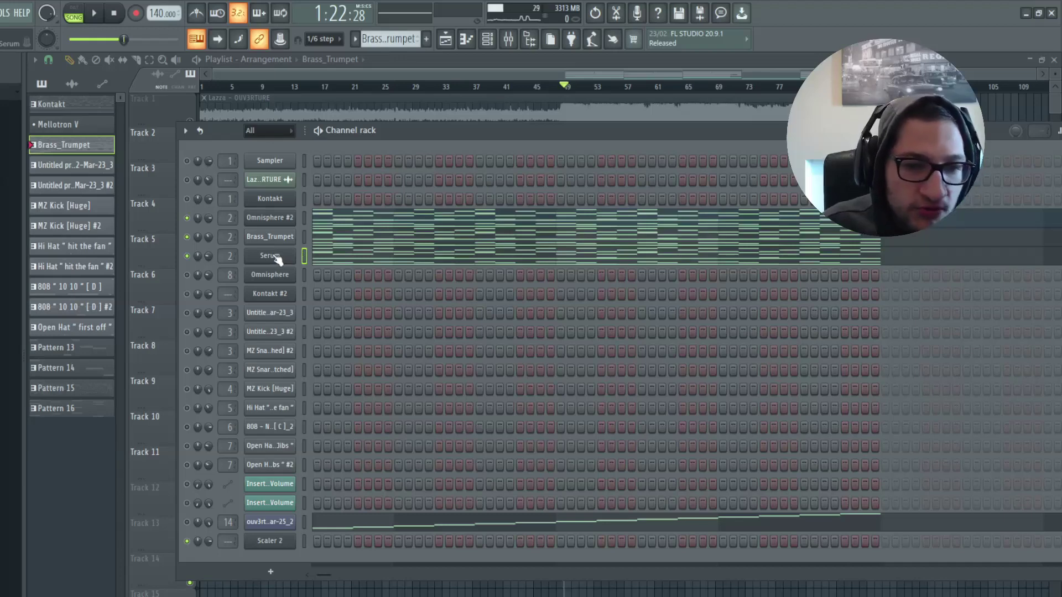
left_click(270, 258)
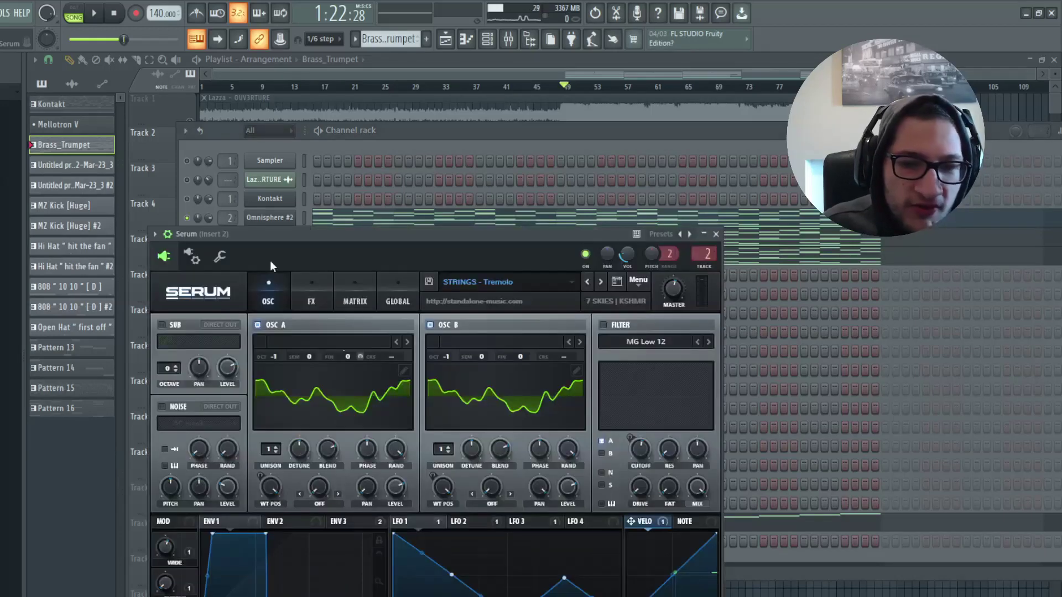
left_click(716, 234)
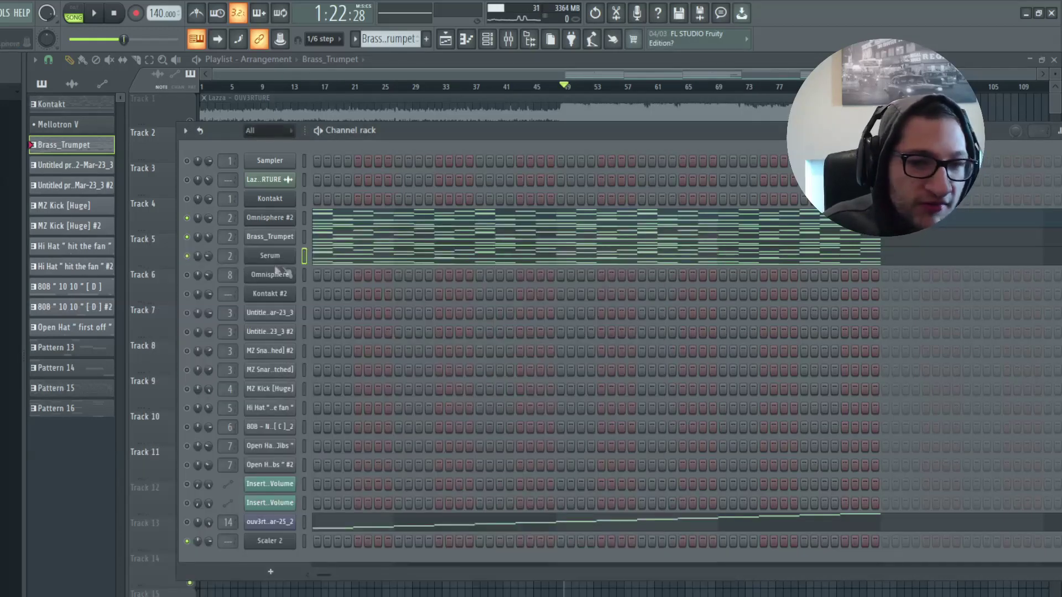
Show the Insert 2 effect chain in the mixer and inspect its HalfTime settings.
key("F9")
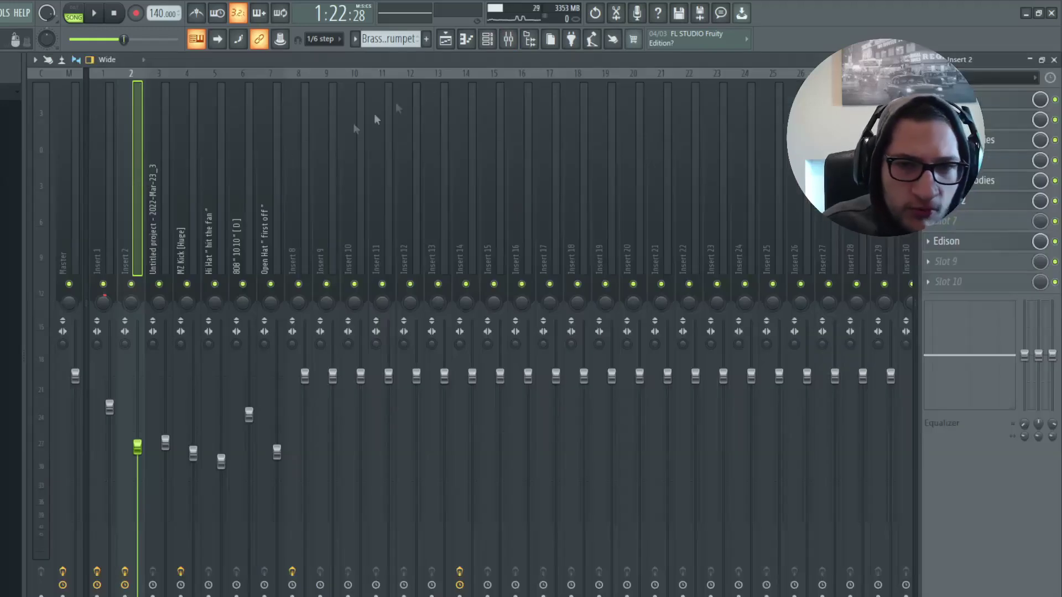
left_click(446, 39)
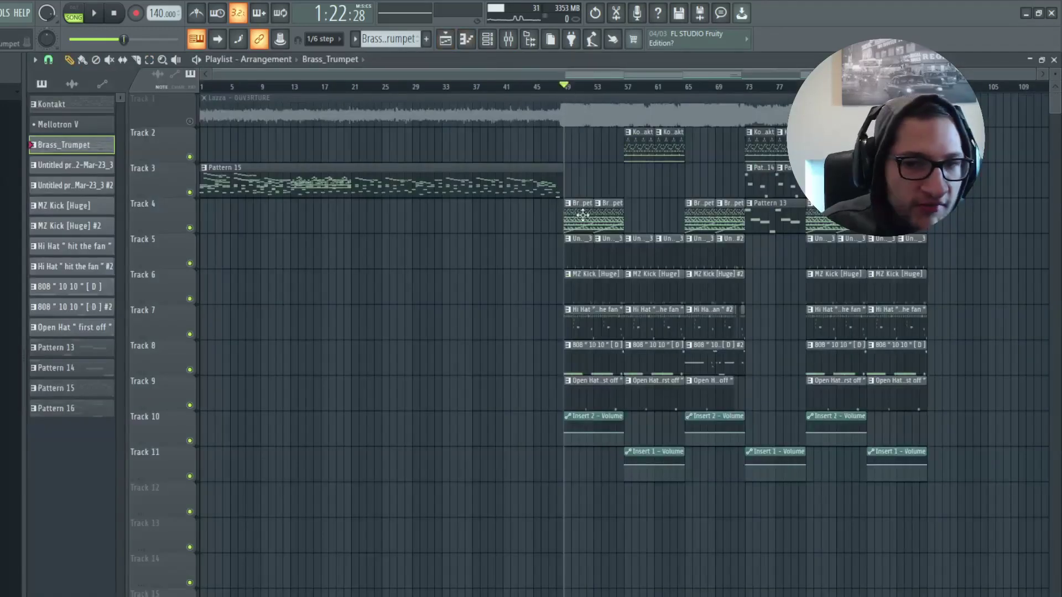
left_click(488, 39)
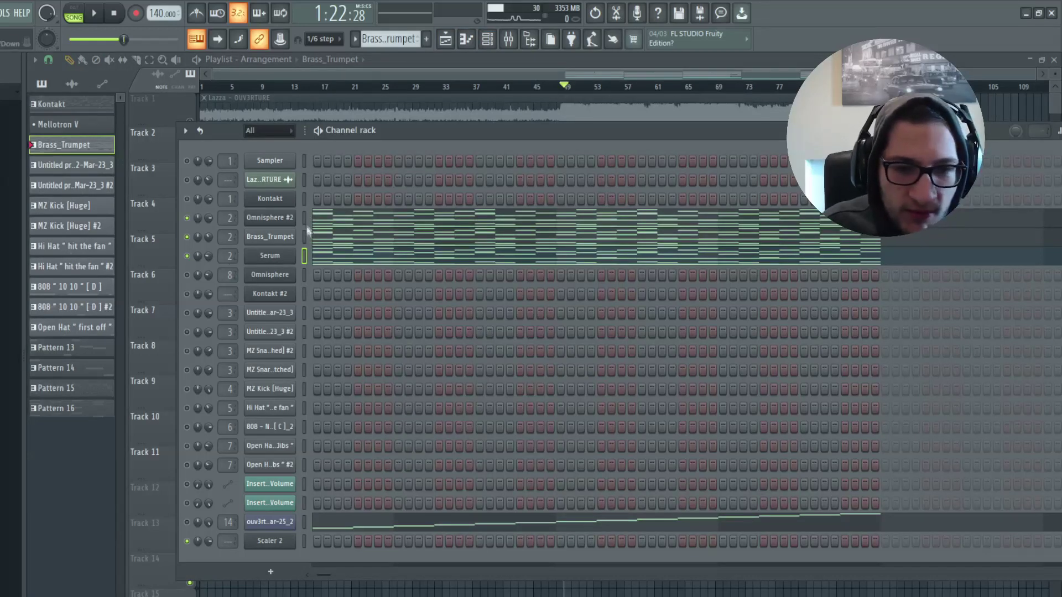
key("F9")
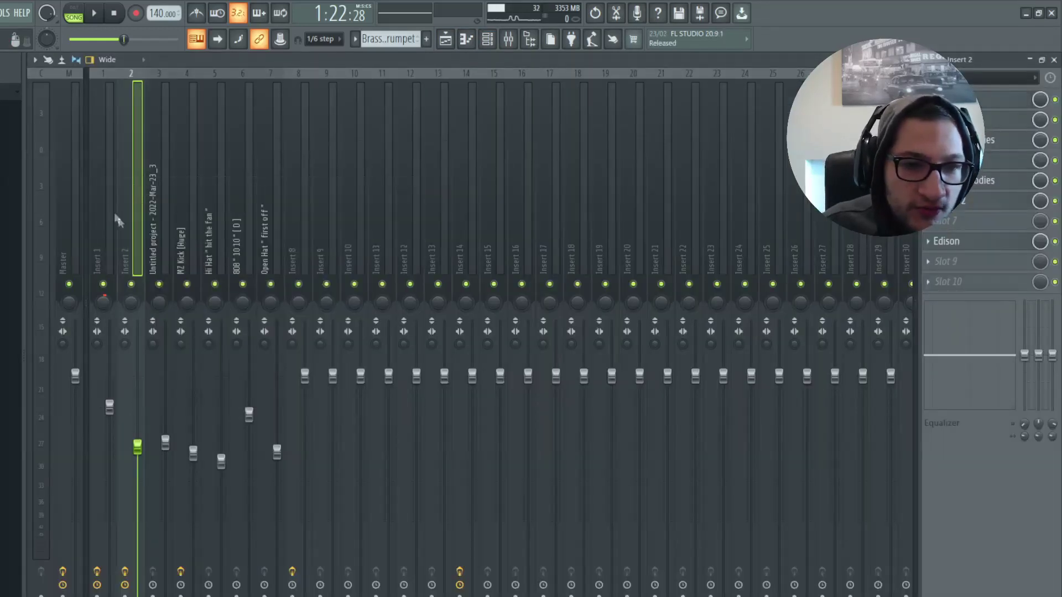
left_click(115, 199)
left_click(122, 188)
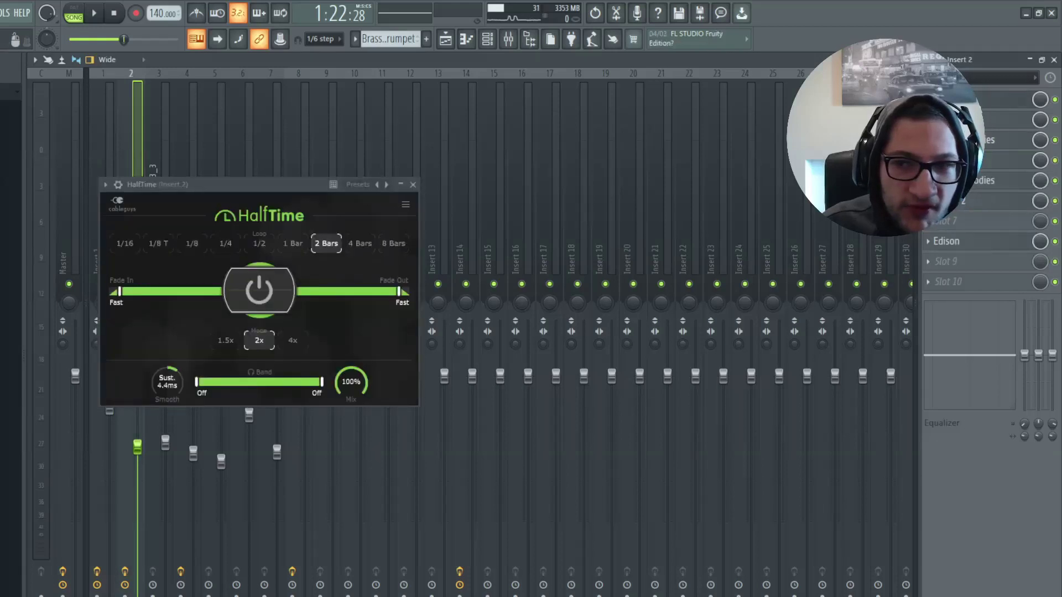
Inspect the Murda Melodies and ShaperBox2 settings on Insert 2.
left_click(968, 160)
left_click(968, 180)
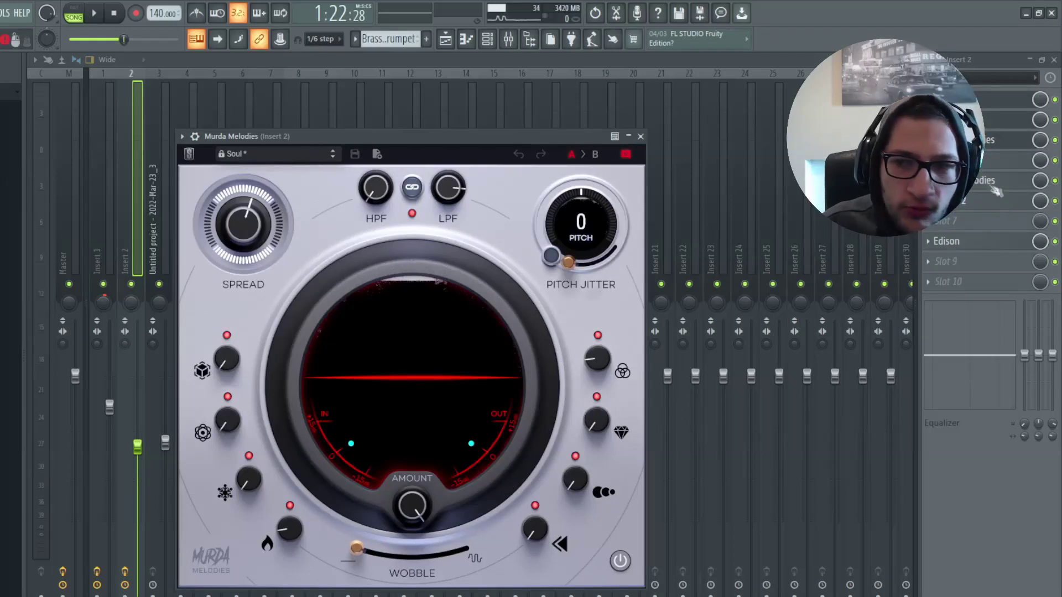
left_click_drag(332, 136, 313, 117)
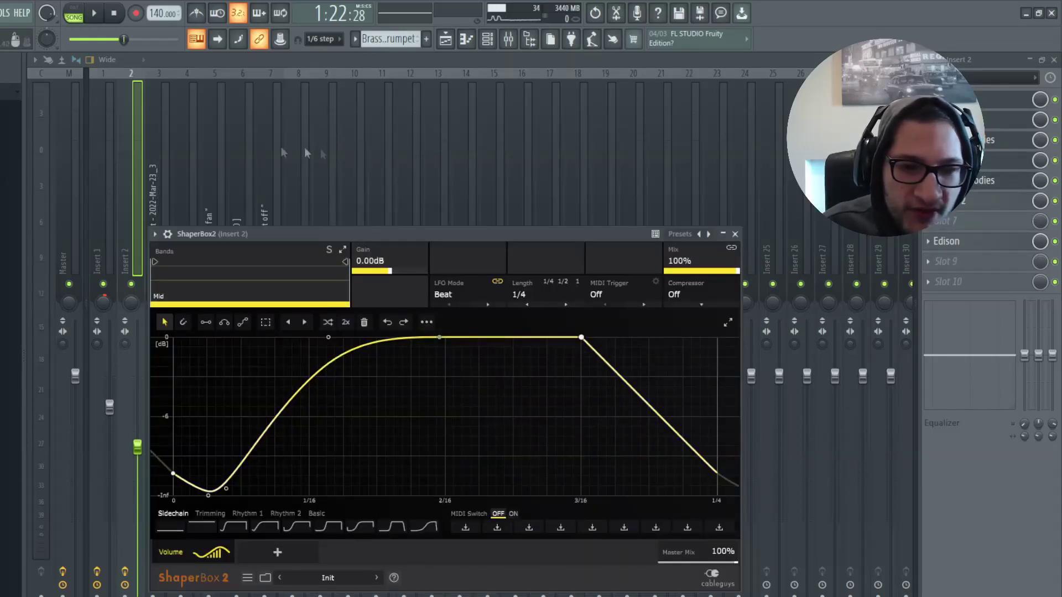
key("Escape")
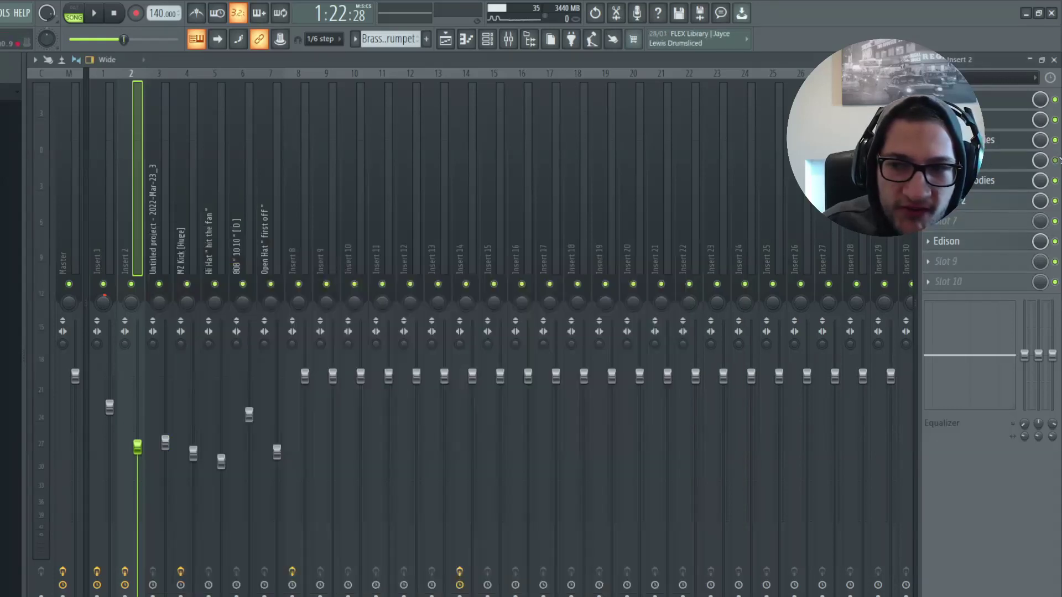
Play the section with Insert 2's fourth effect bypassed, and check that effect and Edison.
key("space")
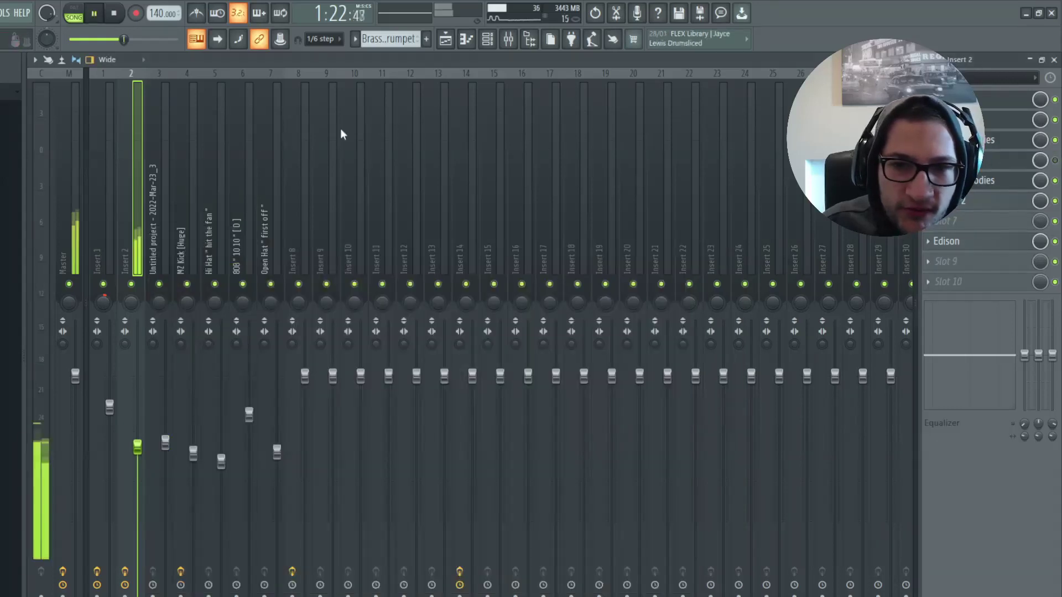
key("space")
left_click(1012, 169)
key("Escape")
left_click(971, 244)
key("Escape")
left_click(276, 130)
left_click(298, 128)
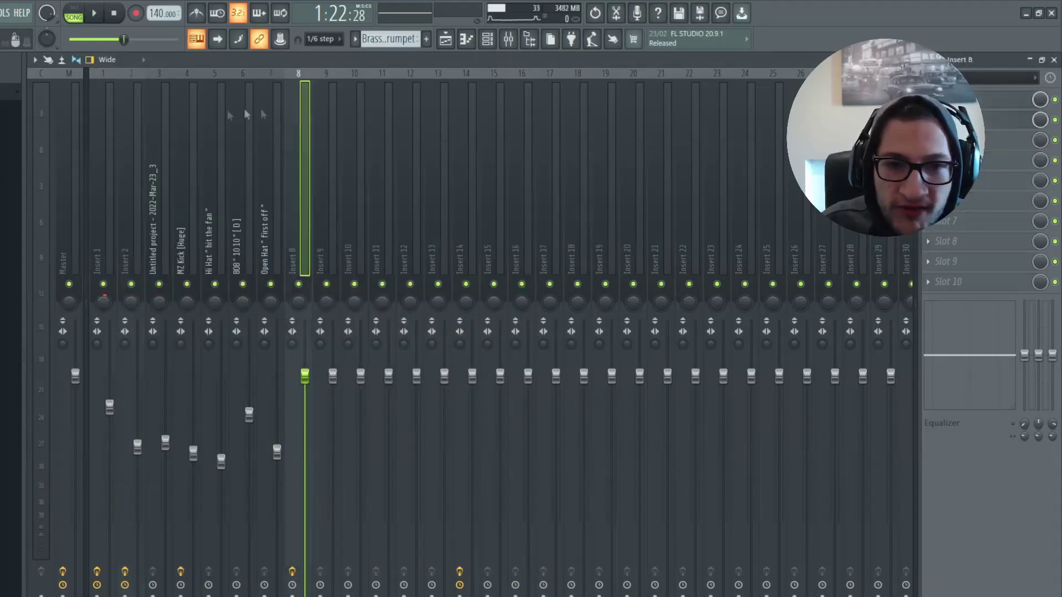
left_click(141, 124)
Inspect the ouv3rture Fruity Slicer channel and its Murda Melodies effect on Insert 14.
left_click(495, 45)
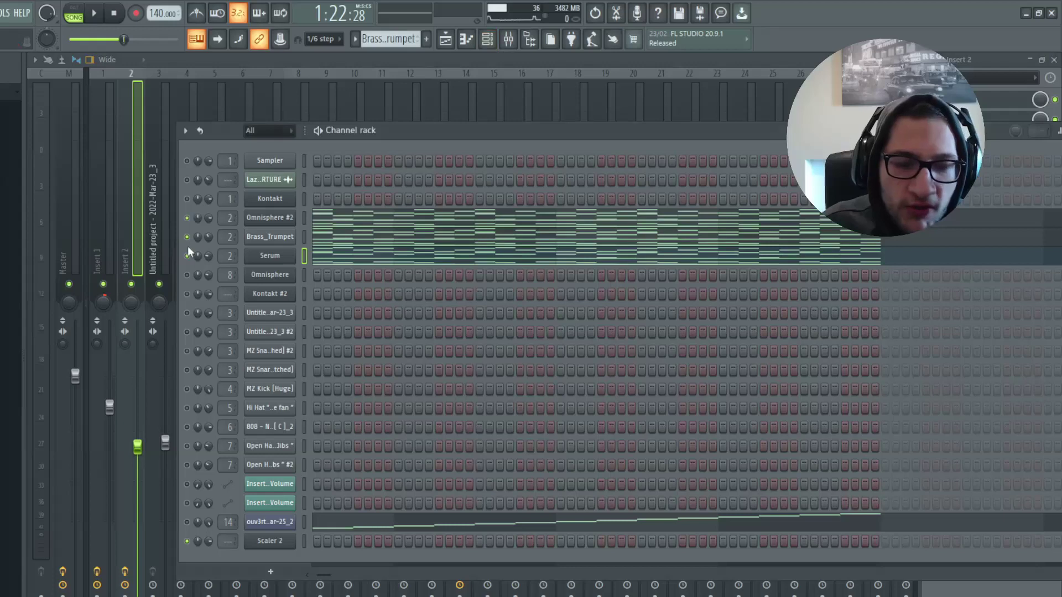
left_click(282, 521)
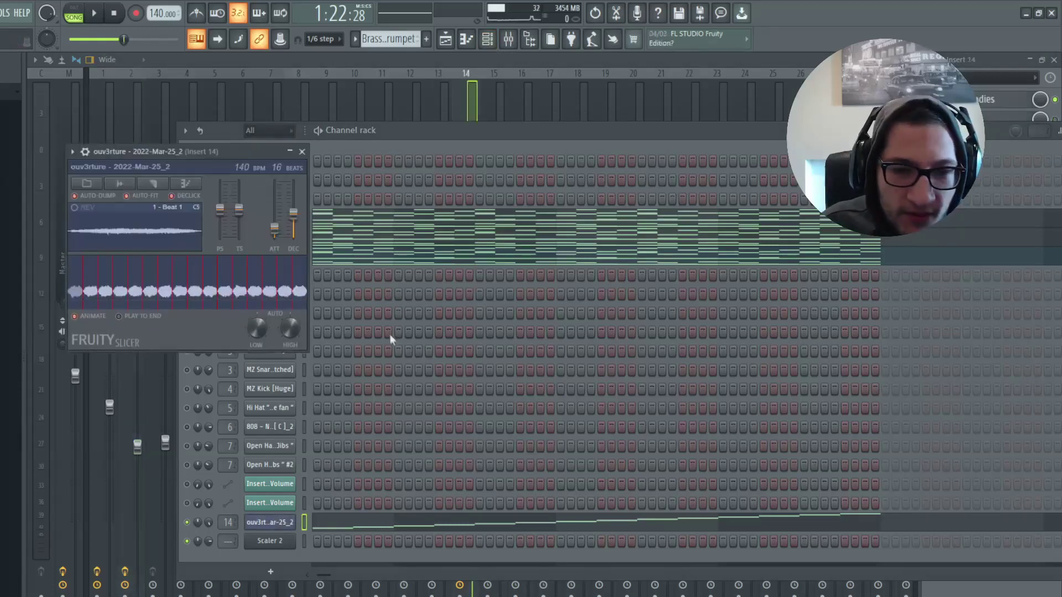
left_click(302, 151)
key("F7")
key("space")
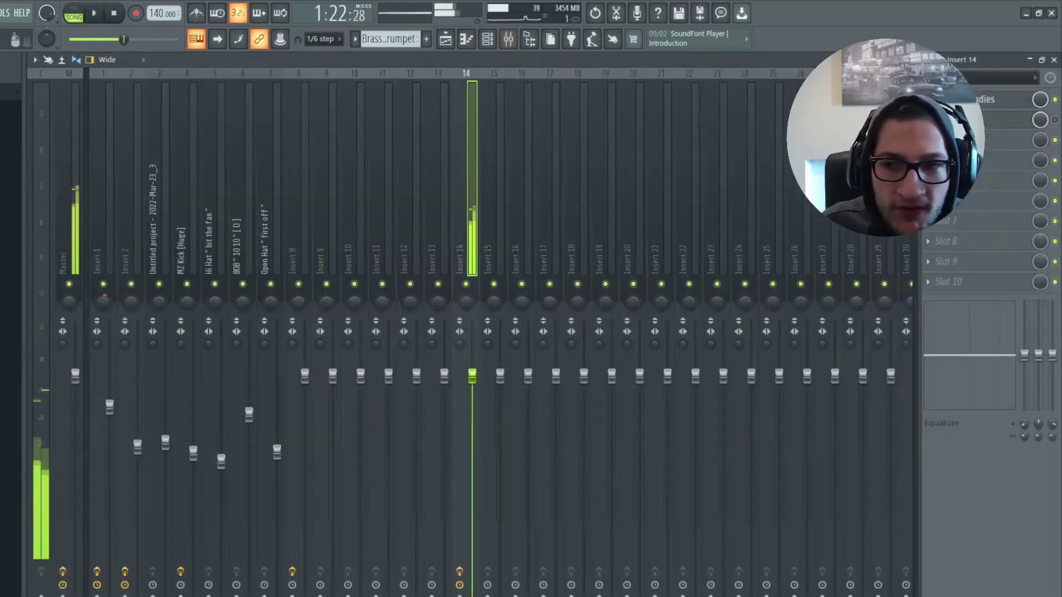
left_click(981, 108)
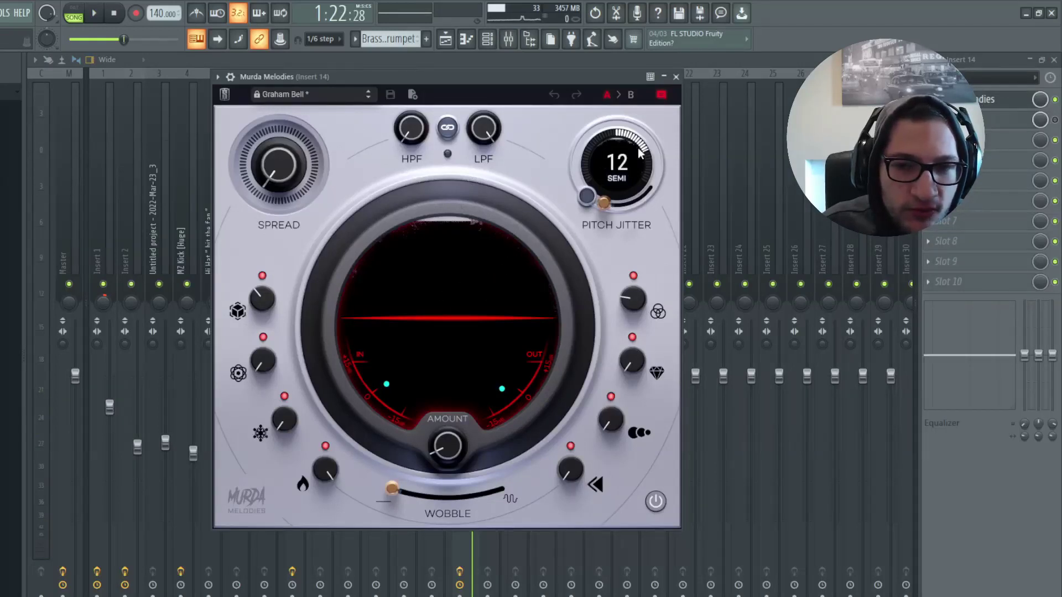
left_click(675, 76)
Replay the section and open the ouv3rture slicer channel's notes in the piano roll.
key("space")
key("F6")
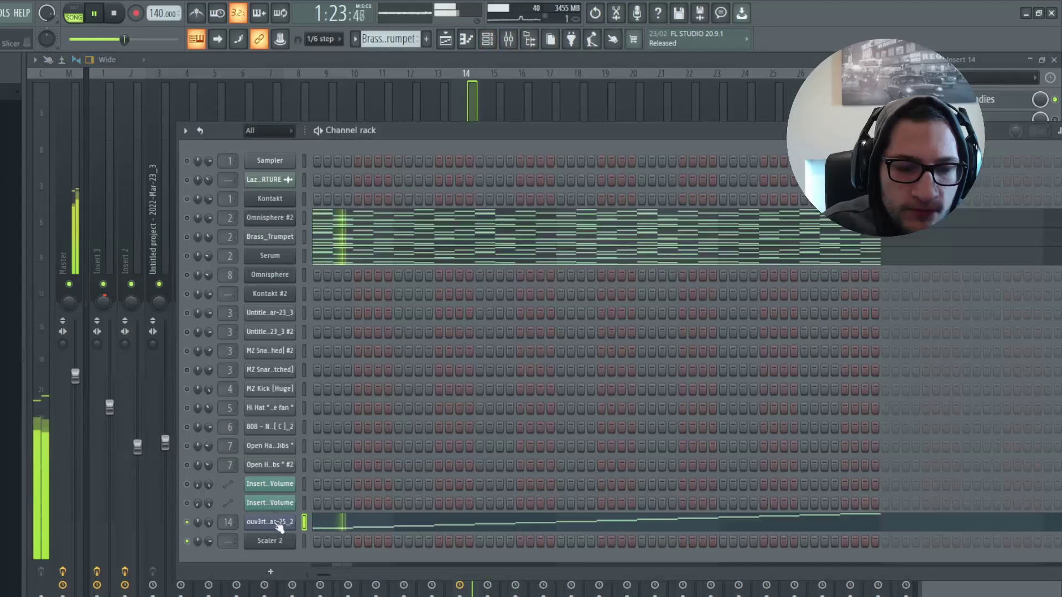
key("F7")
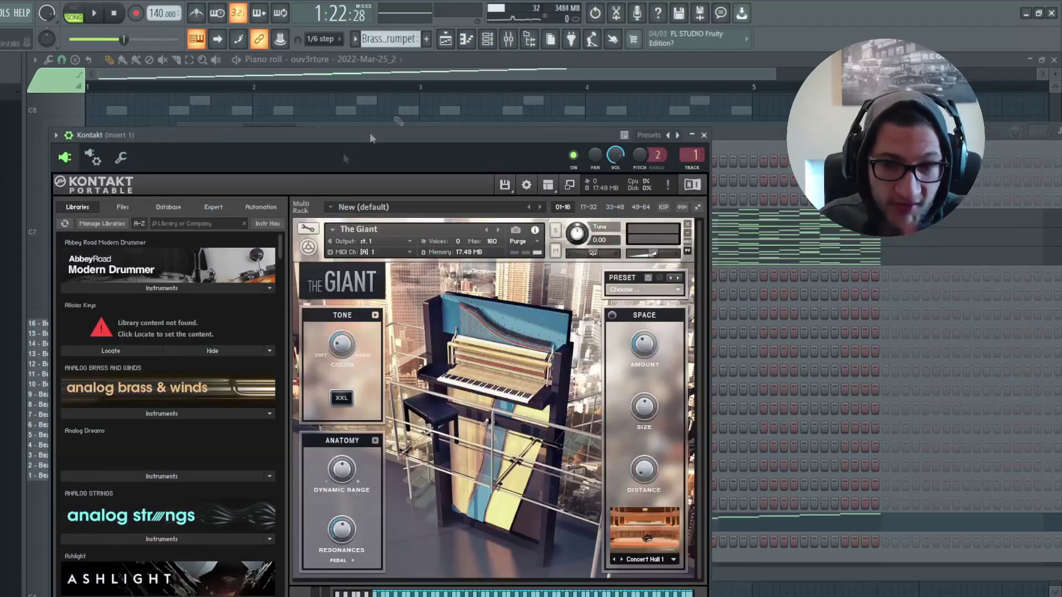
Inspect the effects on mixer Insert 1, including Murda Melodies with the Soul preset.
left_click(508, 39)
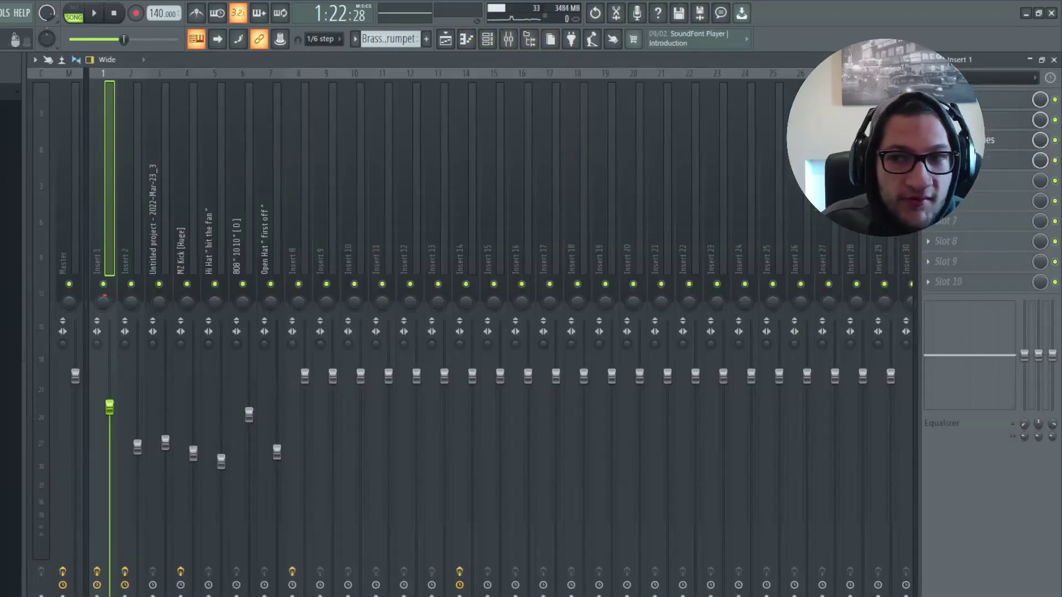
left_click(995, 99)
left_click(996, 120)
left_click(996, 140)
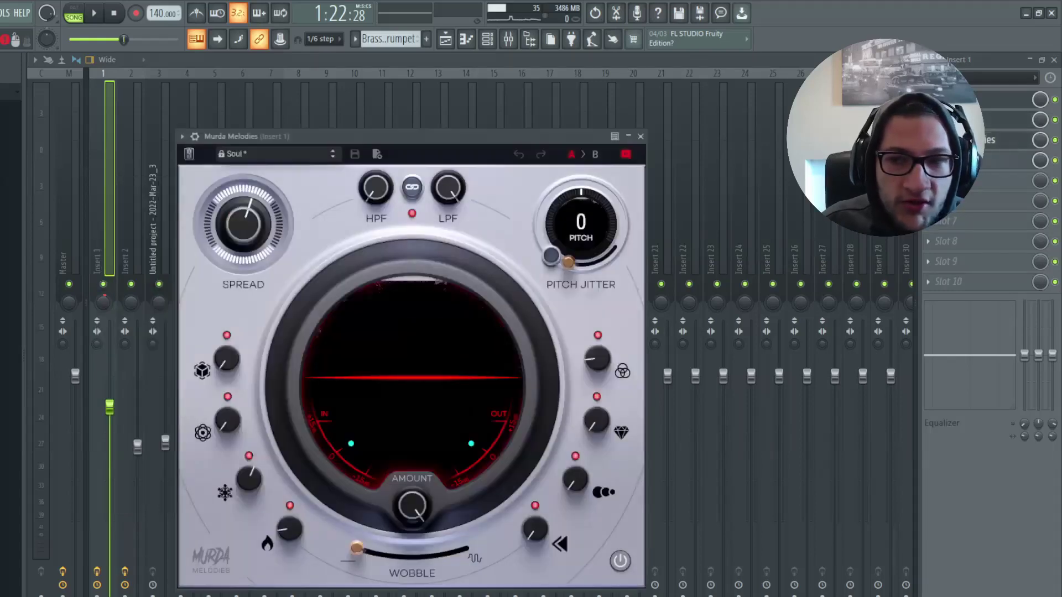
left_click(995, 140)
left_click(995, 160)
key("Escape")
Play the arrangement from bar 57 and open the Kontakt pattern's notes in the piano roll.
left_click(446, 39)
left_click(631, 88)
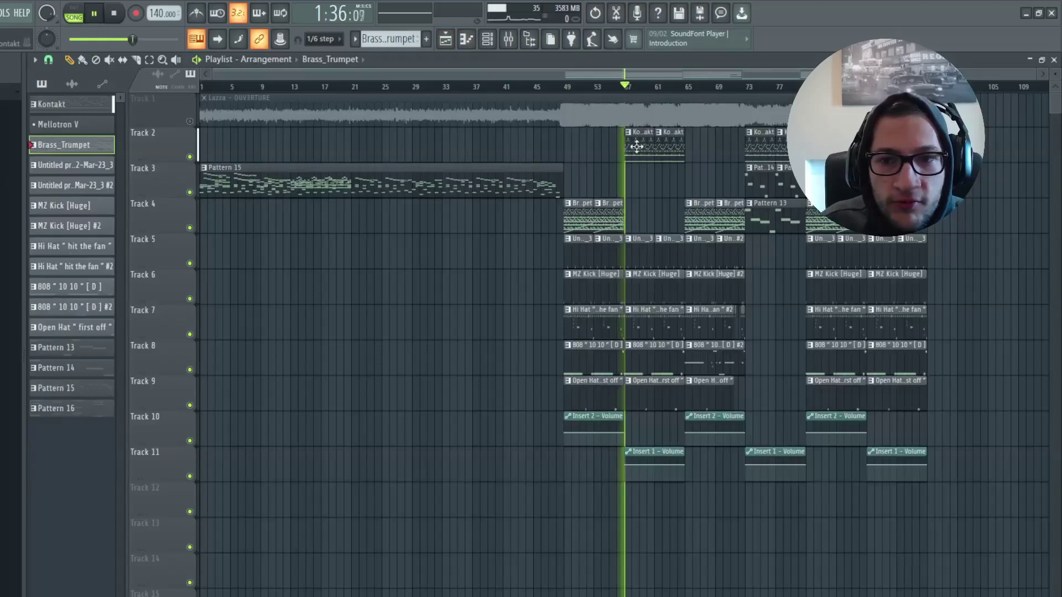
double_click(635, 147)
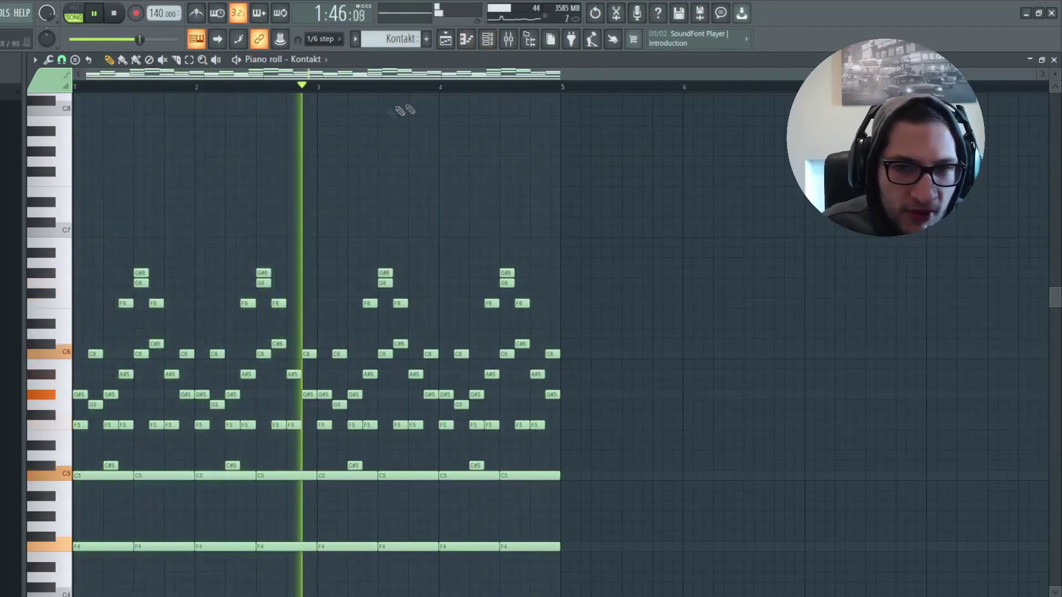
Play the MZ Snare [Pitched] #2 pattern in the piano roll to hear the chopped background snare.
left_click(450, 46)
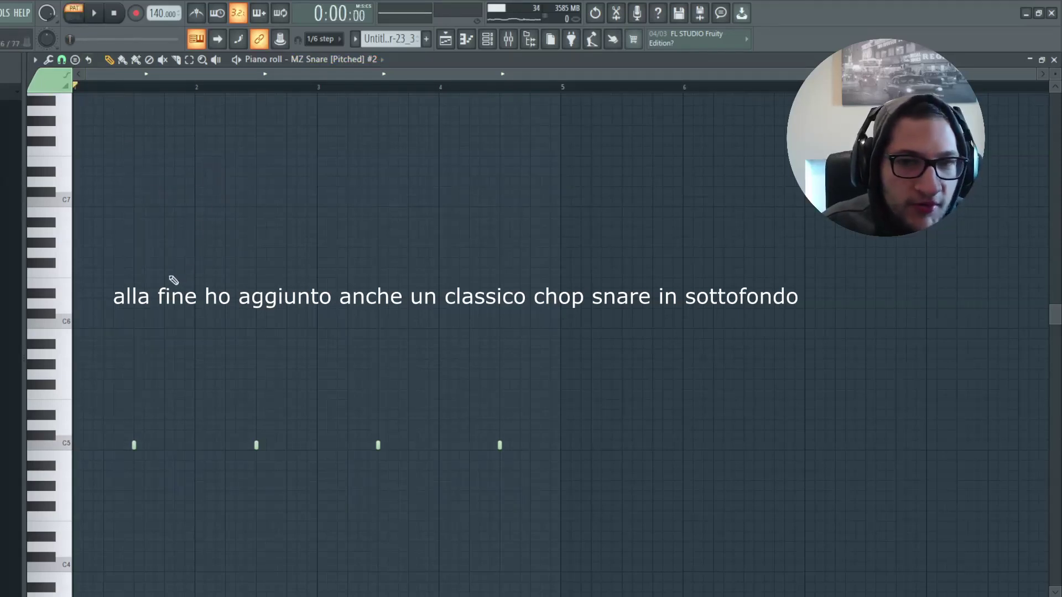
key("space")
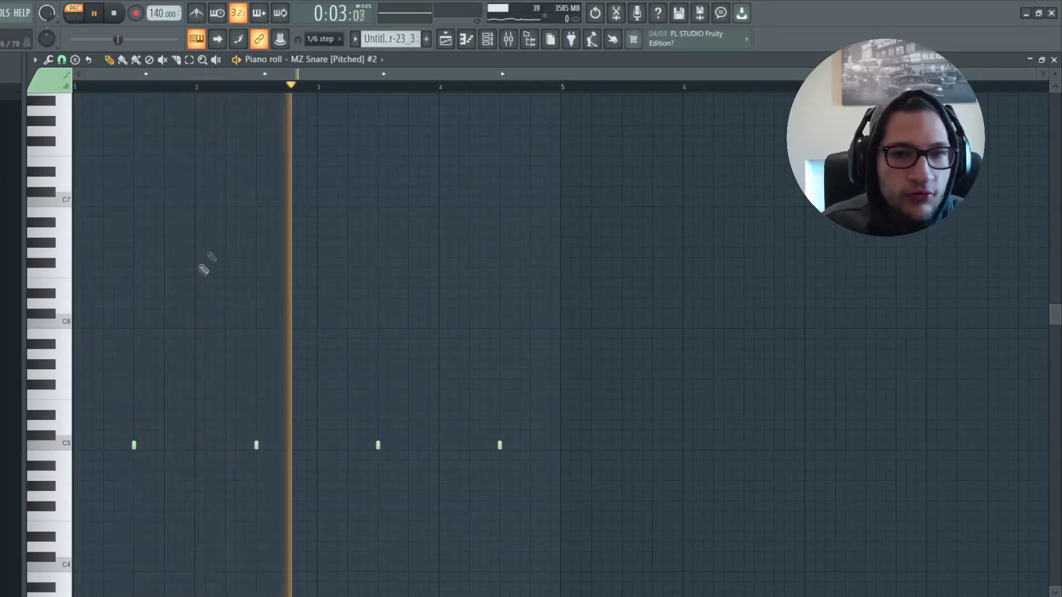
left_click(481, 47)
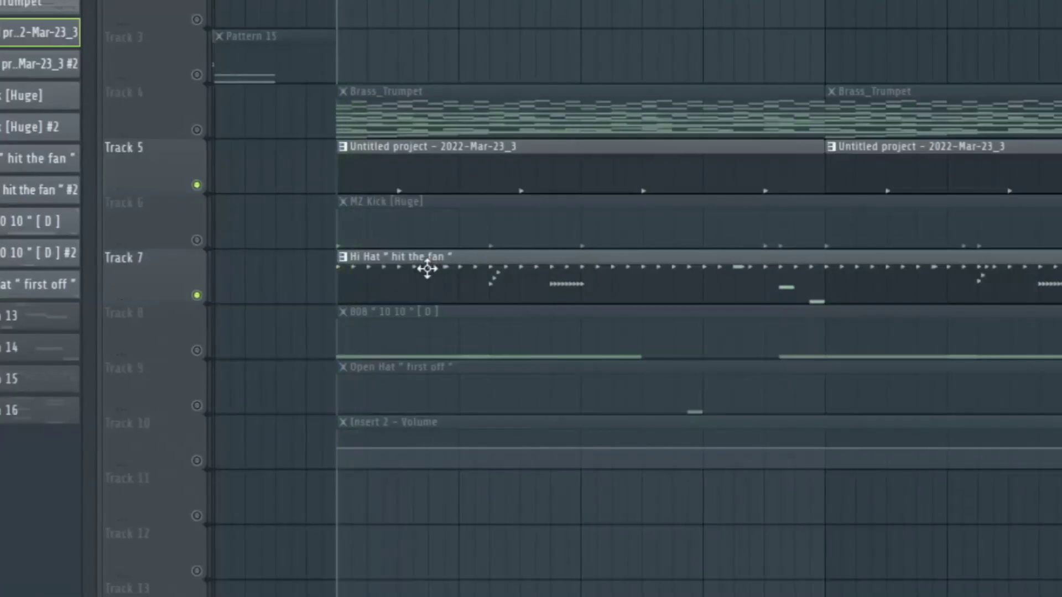
Examine the Hi Hat "hit the fan" notes in the piano roll and play the first 808 "10 10" [D] pattern.
double_click(456, 269)
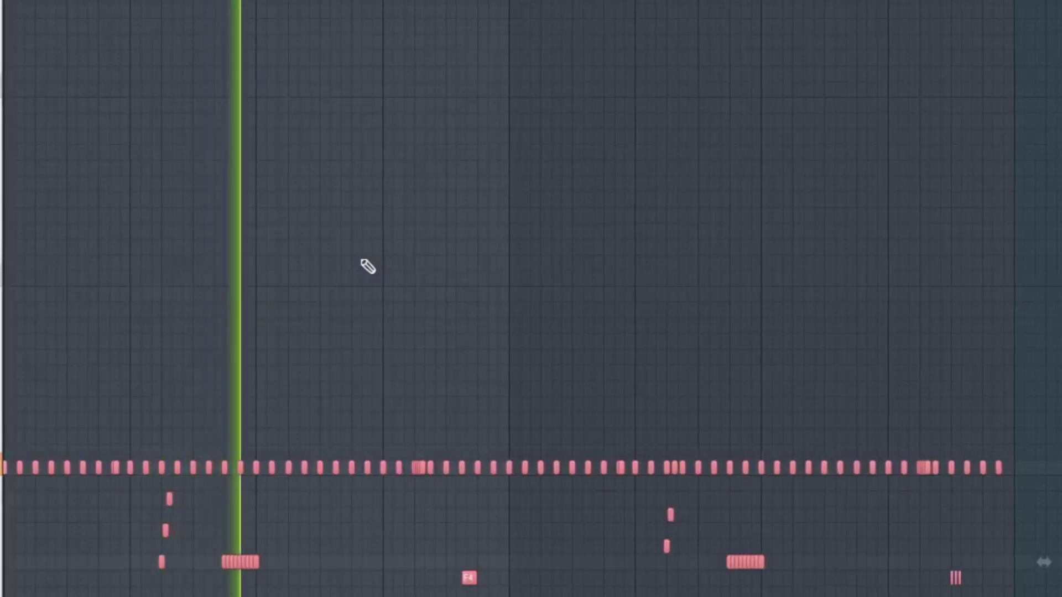
scroll(368, 267, "down", 3)
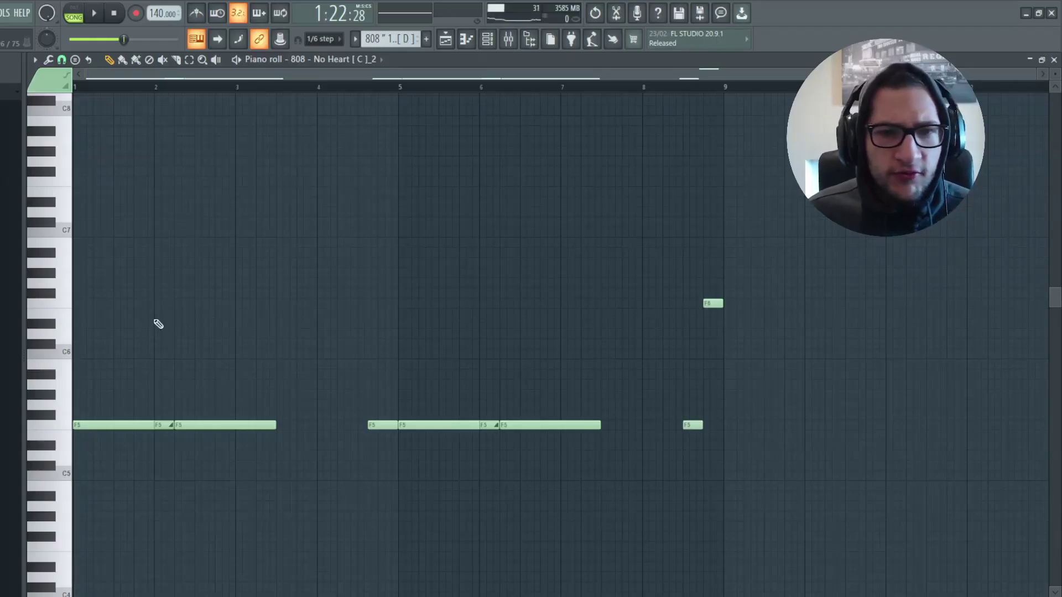
key("space")
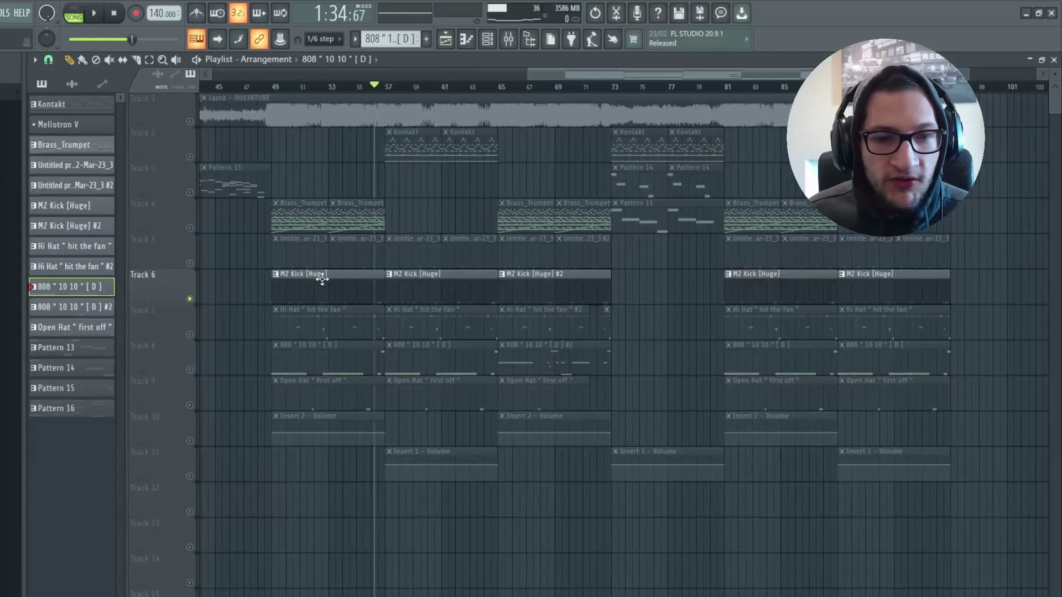
Open the first MZ Kick [Huge] pattern's notes in the piano roll and play them.
double_click(322, 279)
key("space")
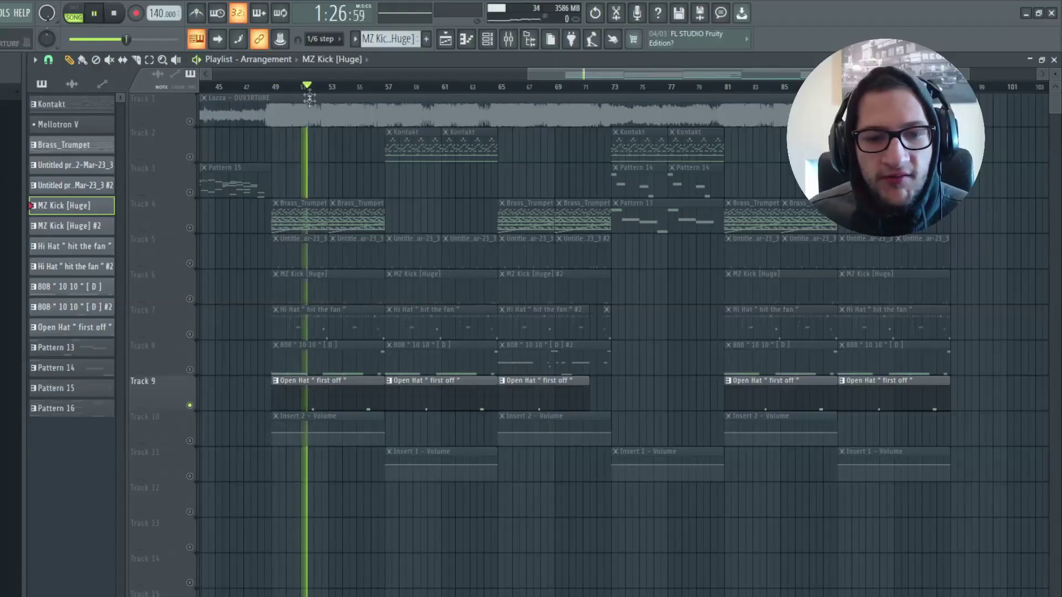
Listen to the soloed Open Hat "first off" track, moving playback to around bar 55 of the arrangement.
scroll(309, 99, "up", 3)
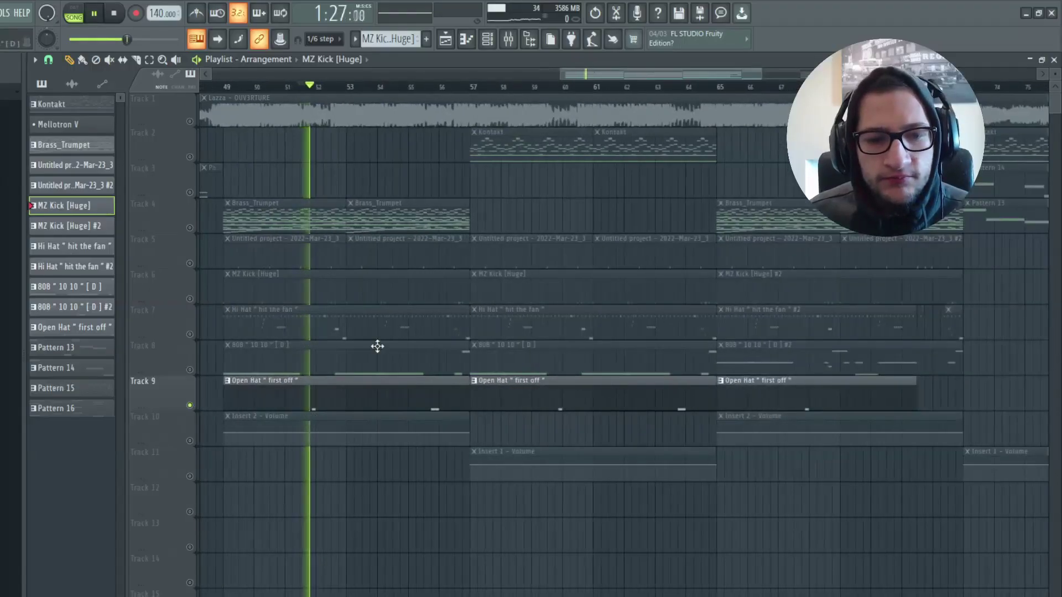
left_click(422, 90)
scroll(498, 285, "up", 3)
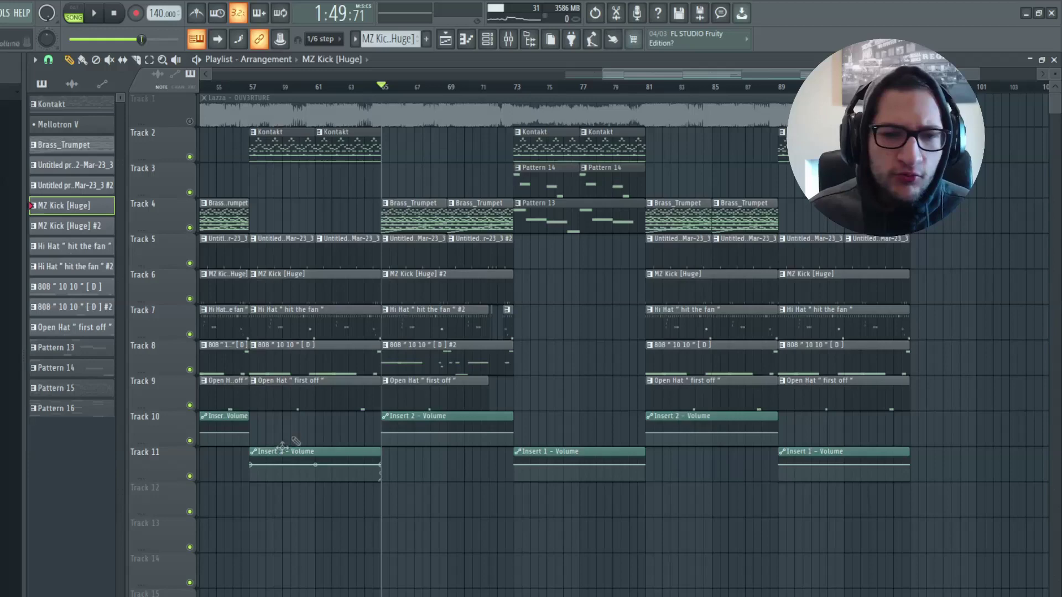
Solo Track 8 and play the 808 "10 10" [D] #2 pattern's notes in the piano roll.
scroll(282, 446, "up", 3)
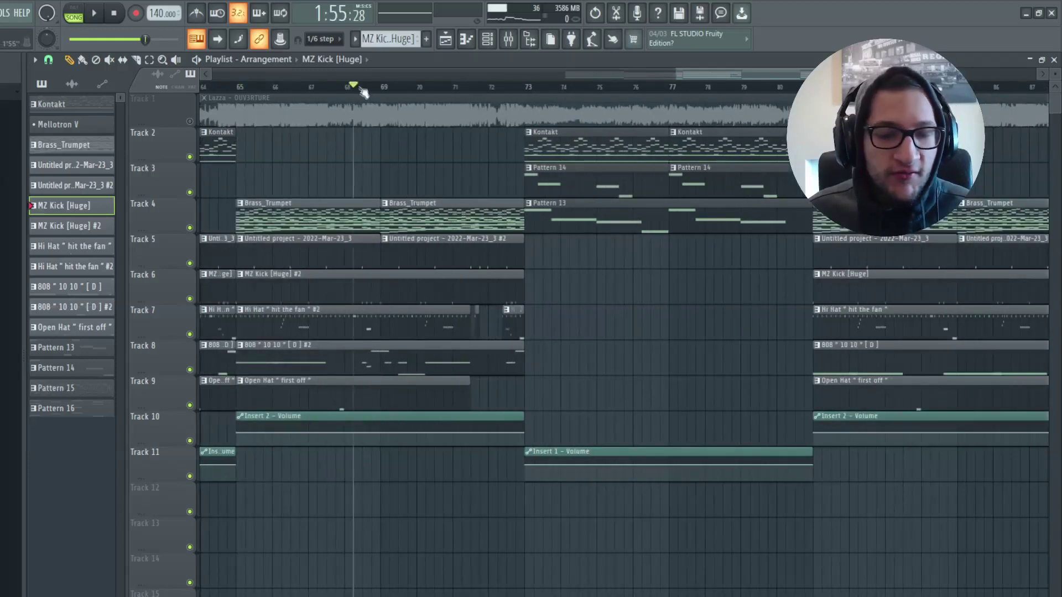
left_click(190, 335, "ctrl")
left_click(190, 370, "ctrl")
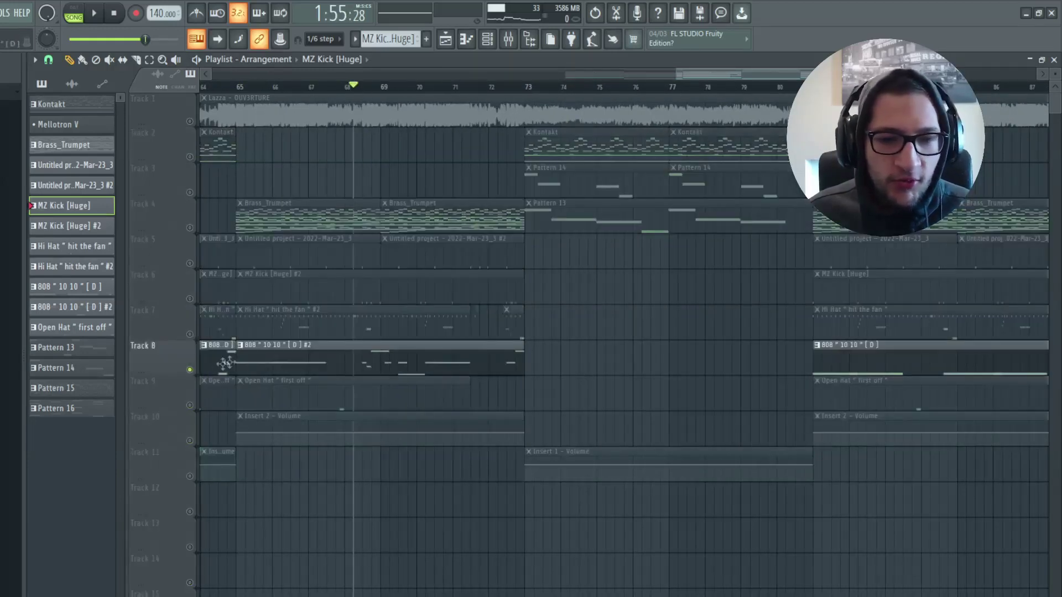
double_click(291, 353)
key("space")
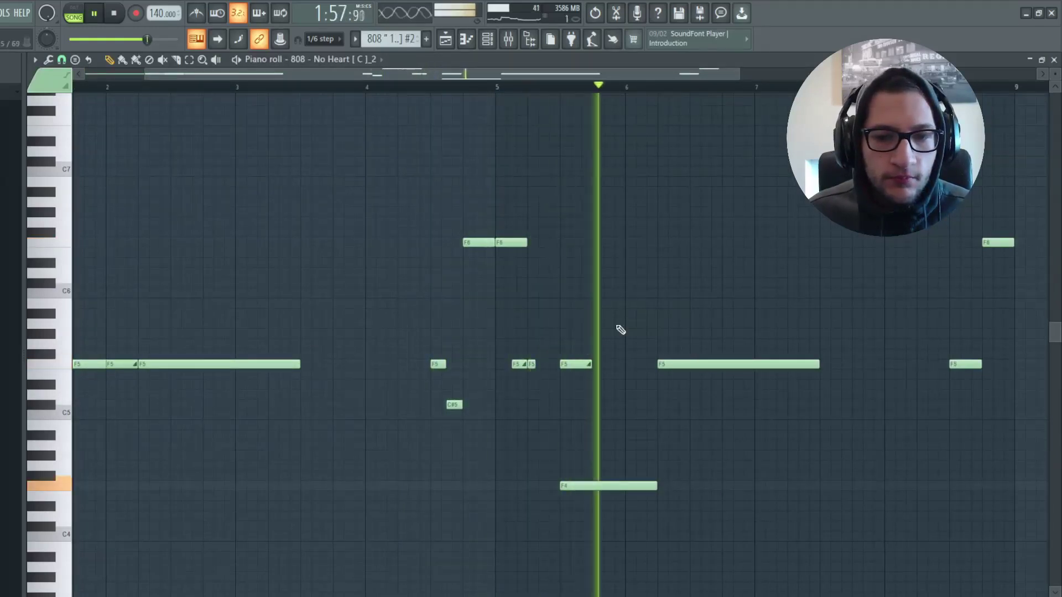
scroll(532, 316, "down", 2)
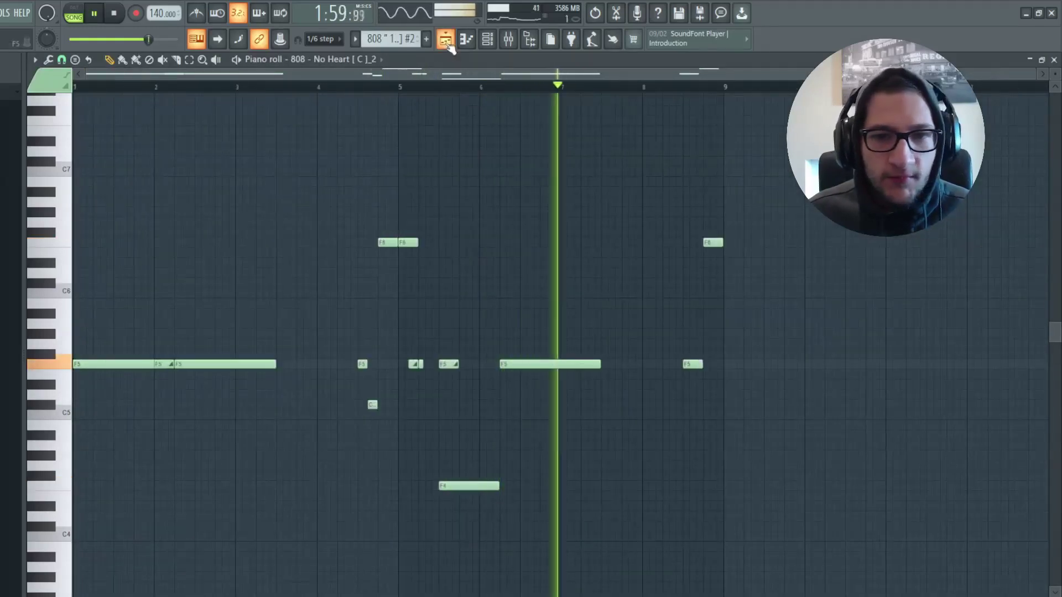
key("space")
key("F5")
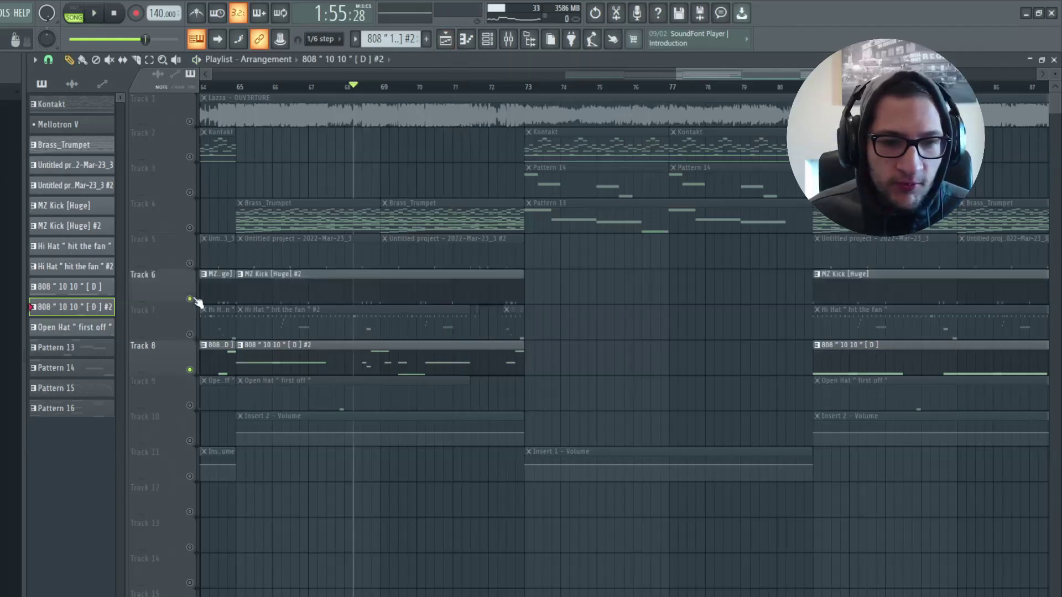
Listen to the kick and 808 tracks together around bar 69, adding the snare on Track 5.
scroll(243, 301, "up", 2)
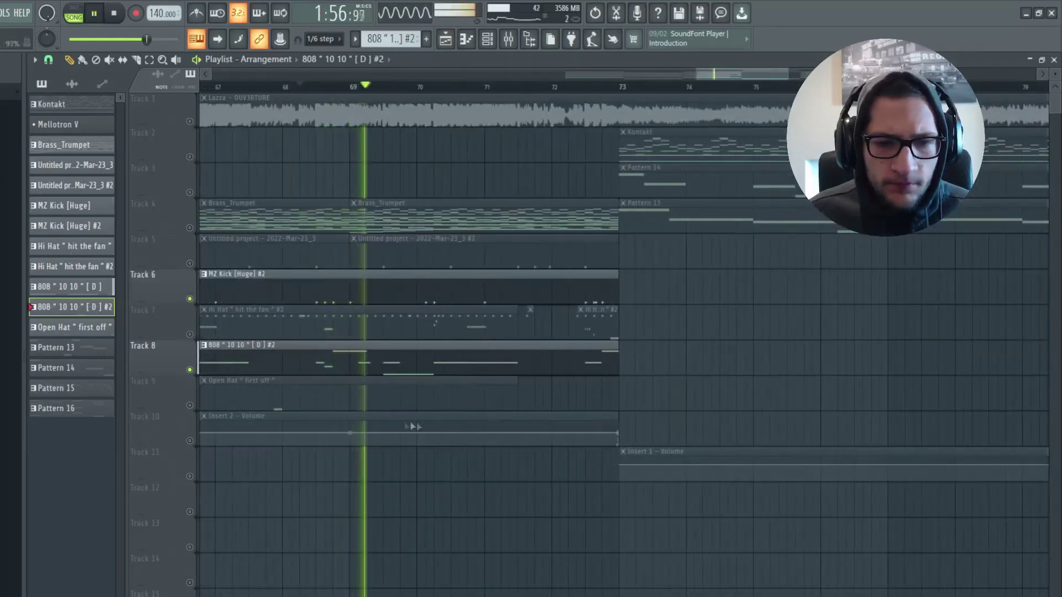
scroll(404, 390, "down", 4)
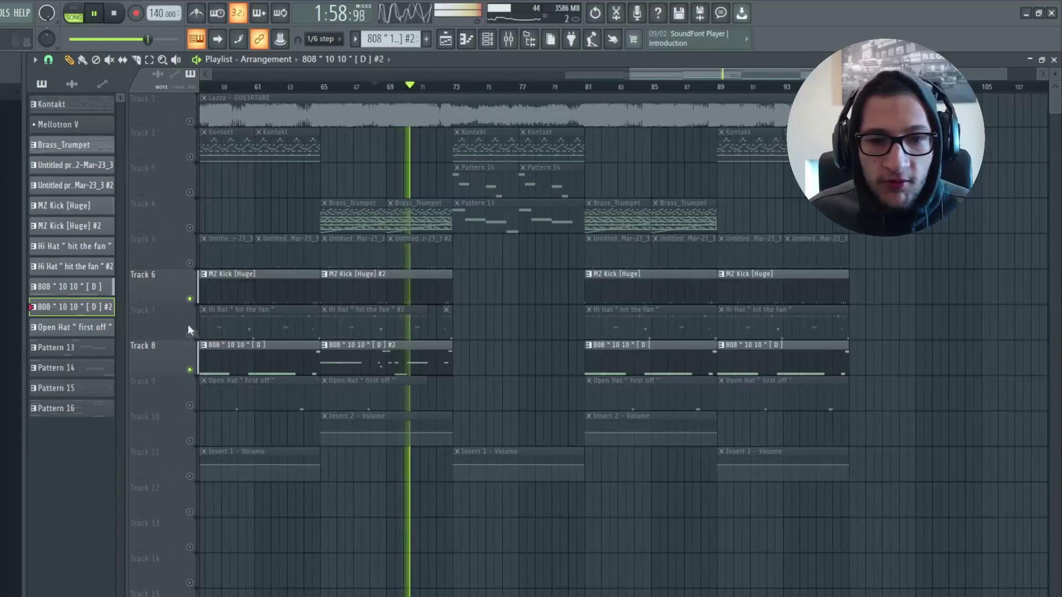
left_click(189, 263)
scroll(426, 273, "up", 5)
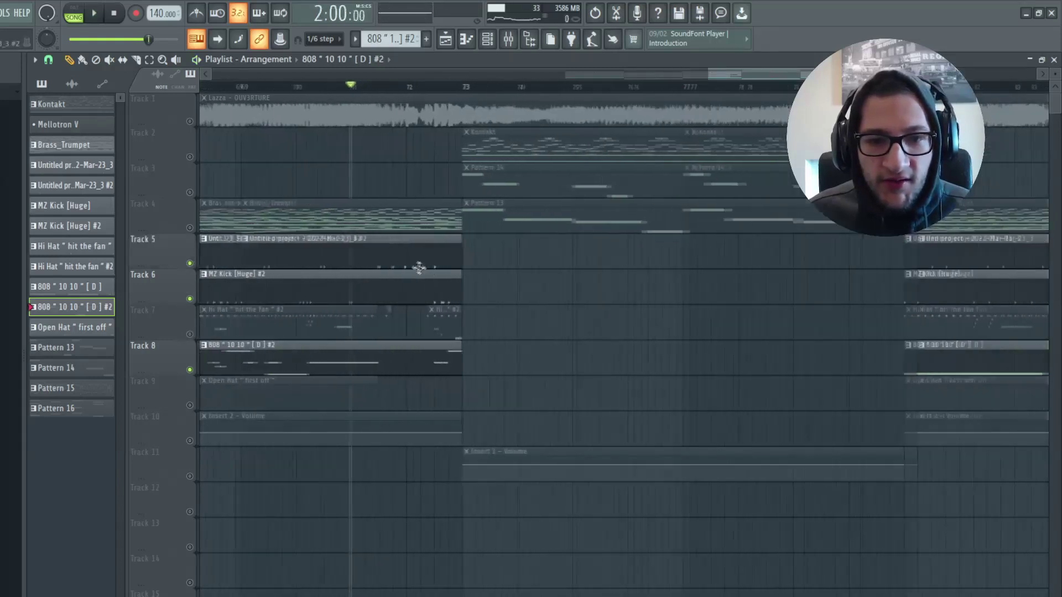
key("space")
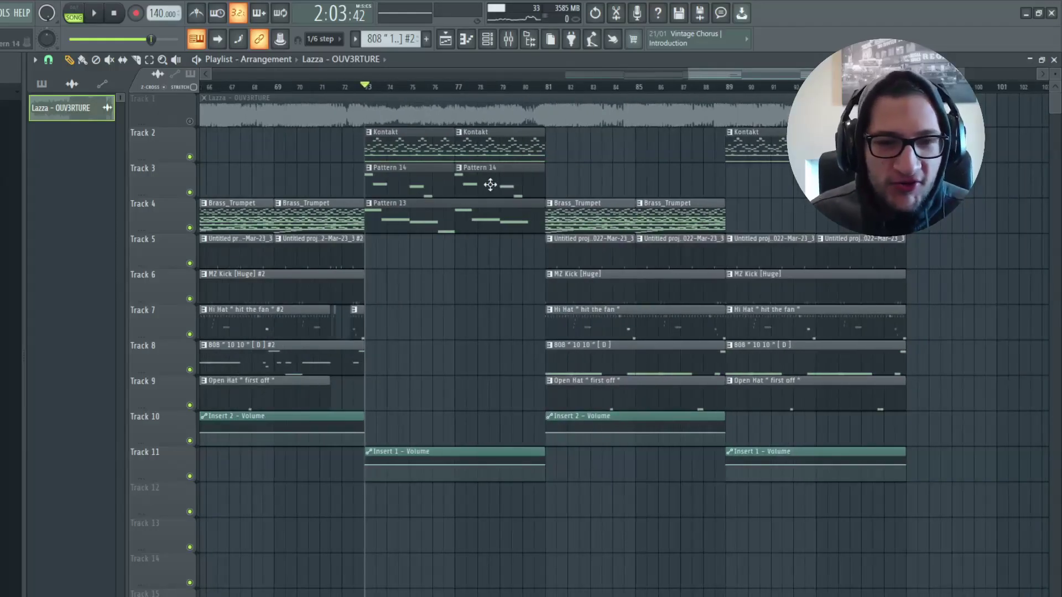
Open Pattern 13's notes and examine the break's arrangement with its dblue TapeStop trigger automation and reversed sample.
double_click(417, 223)
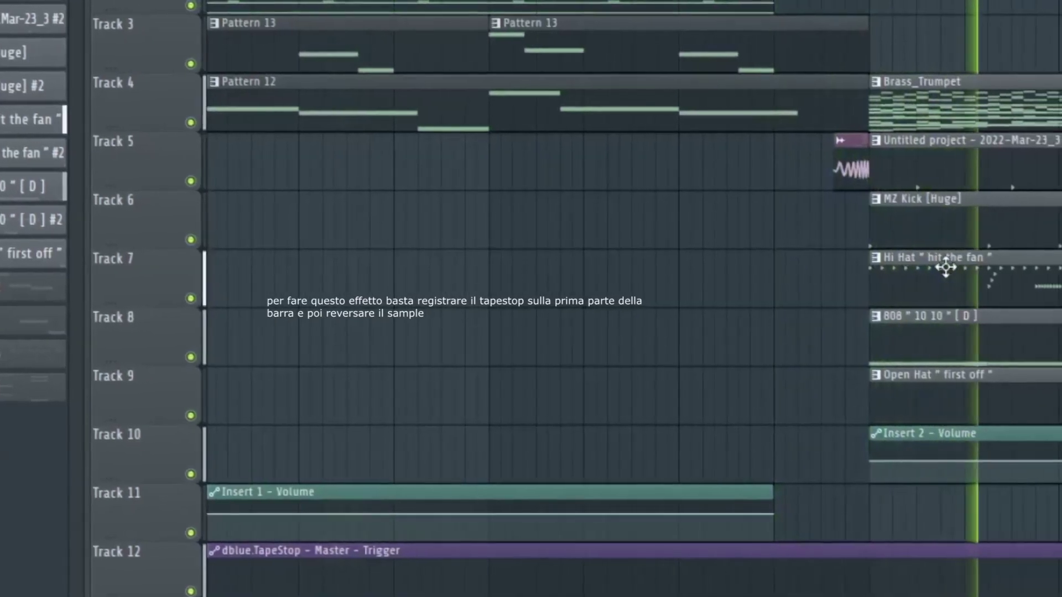
scroll(874, 268, "down", 3)
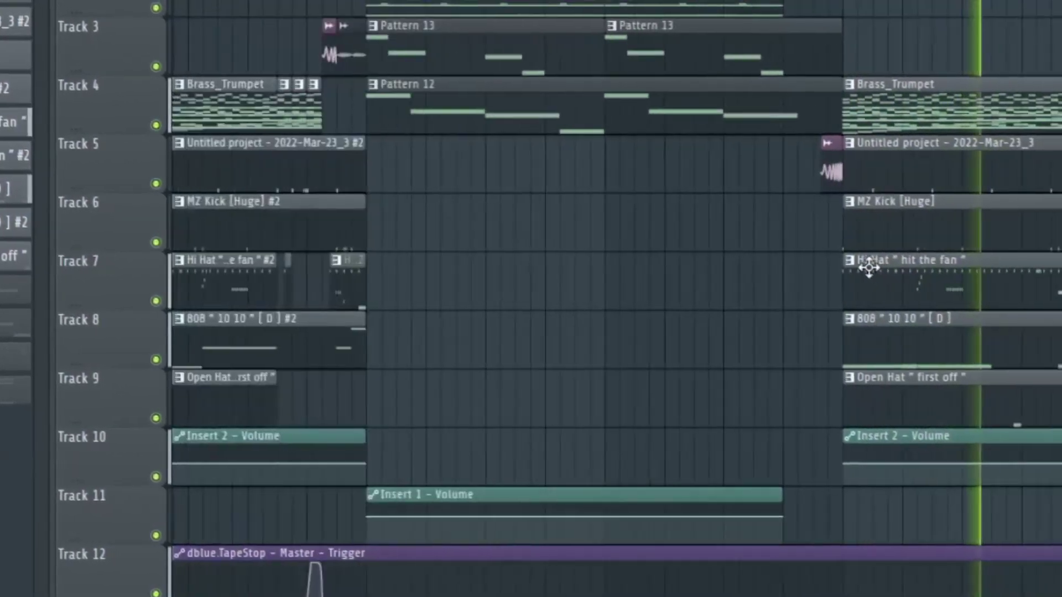